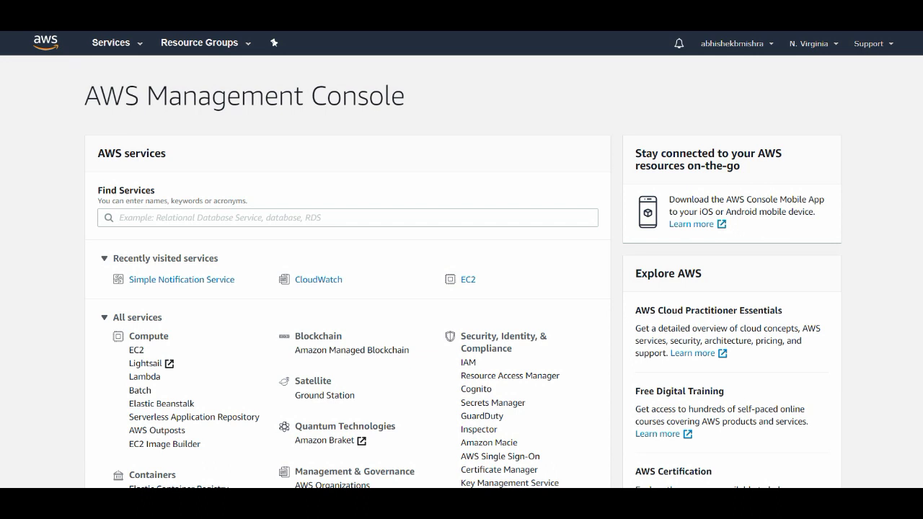
Search services for 'cloudwatch', fixing the 'clodwatch' typo, and open CloudWatch.
{"action": "left_click", "coordinate": [346, 217]}
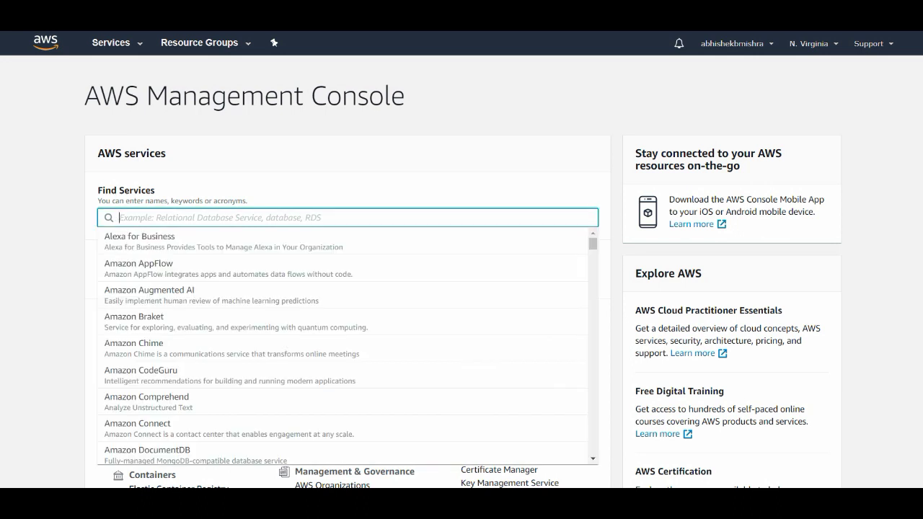
{"action": "type", "text": "clodwa"}
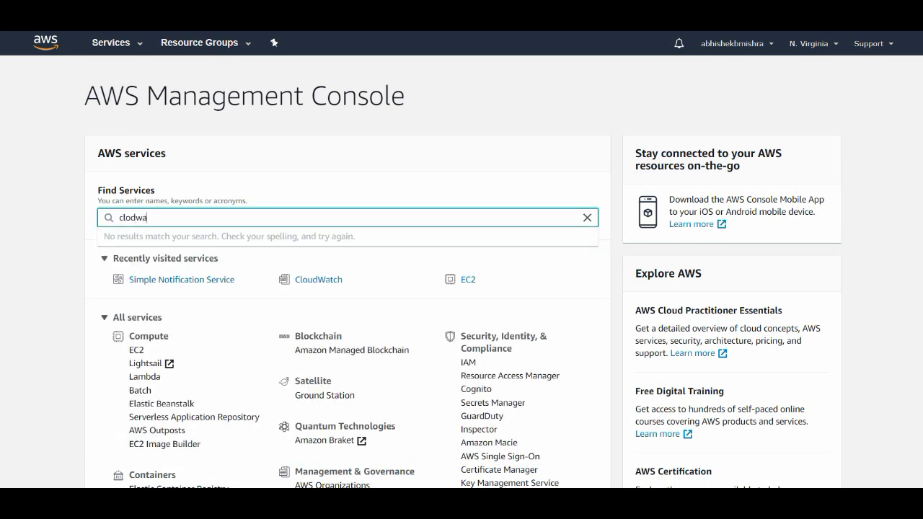
{"action": "type", "text": "tch"}
{"action": "key", "text": "Left"}
{"action": "key", "text": "Left"}
{"action": "type", "text": "u"}
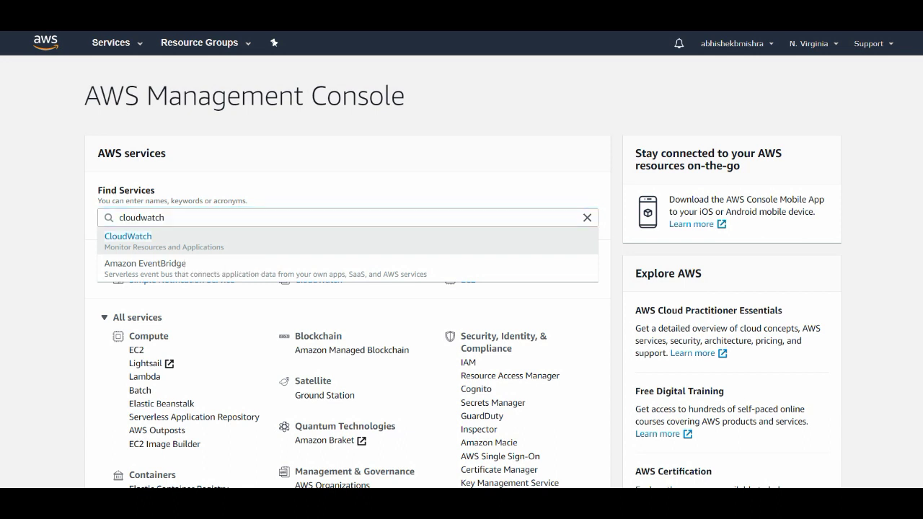
{"action": "key", "text": "Return"}
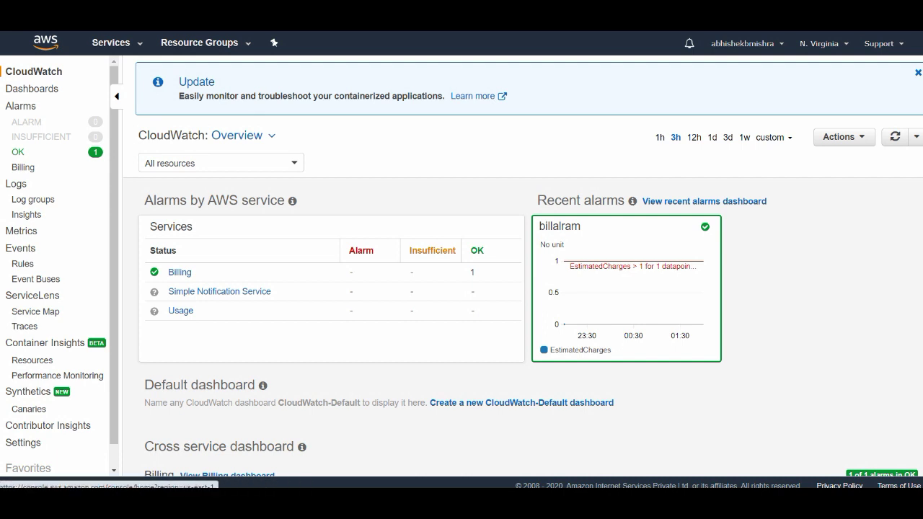
{"action": "left_click", "coordinate": [31, 89]}
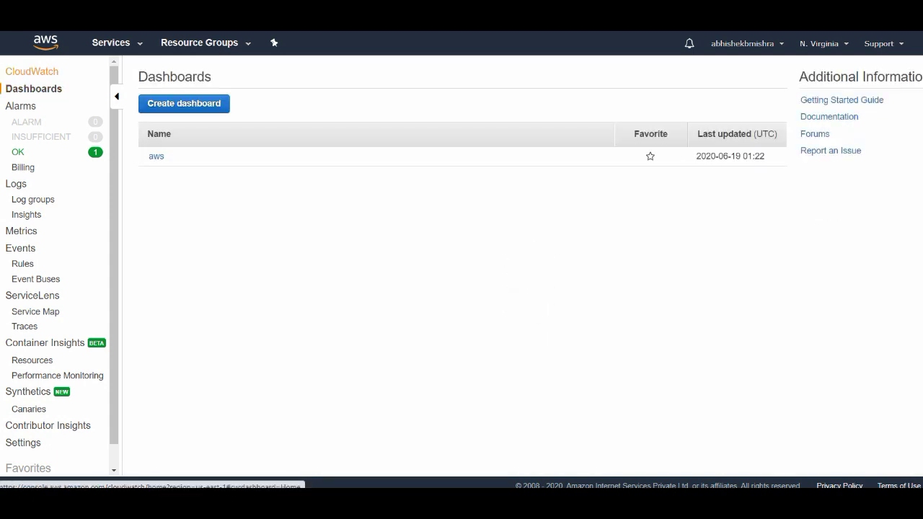
{"action": "left_click", "coordinate": [31, 71]}
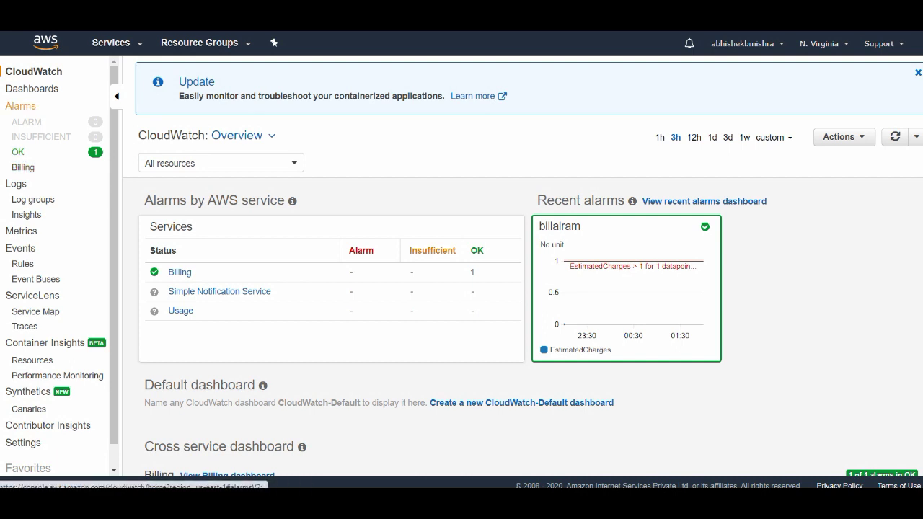
{"action": "left_click", "coordinate": [20, 106]}
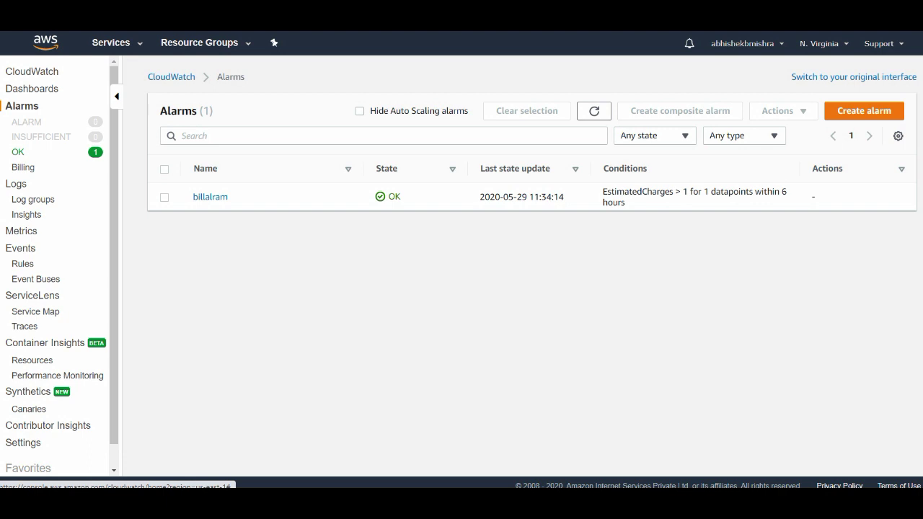
Check the region list without changing it, filter to Billing alarms, and start a new alarm.
{"action": "left_click", "coordinate": [823, 44]}
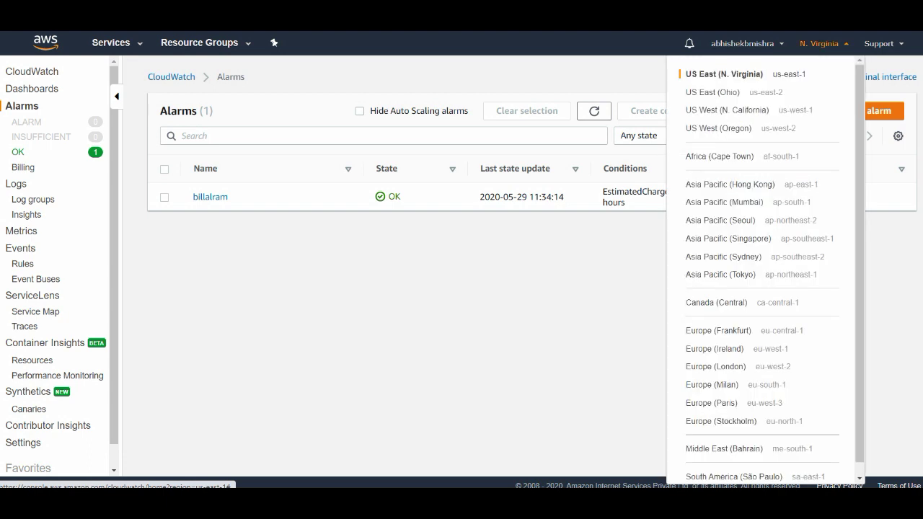
{"action": "left_click", "coordinate": [823, 44]}
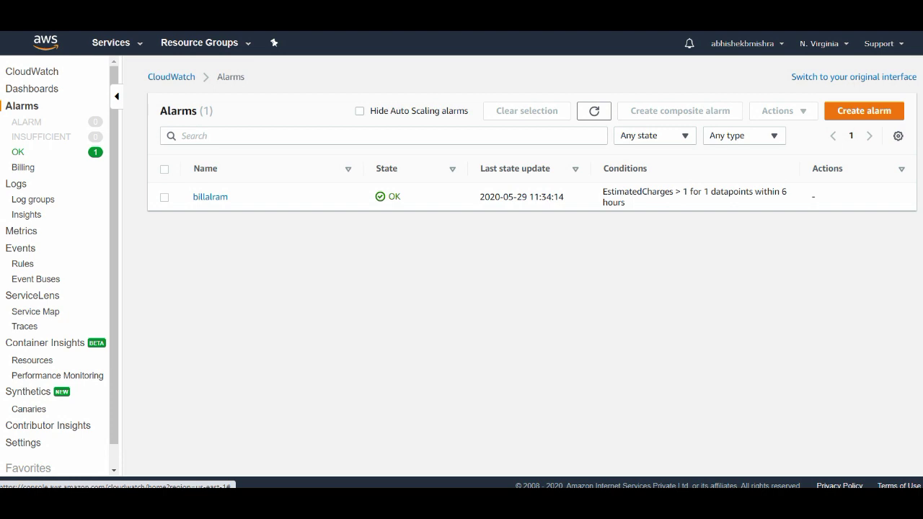
{"action": "left_click", "coordinate": [823, 44]}
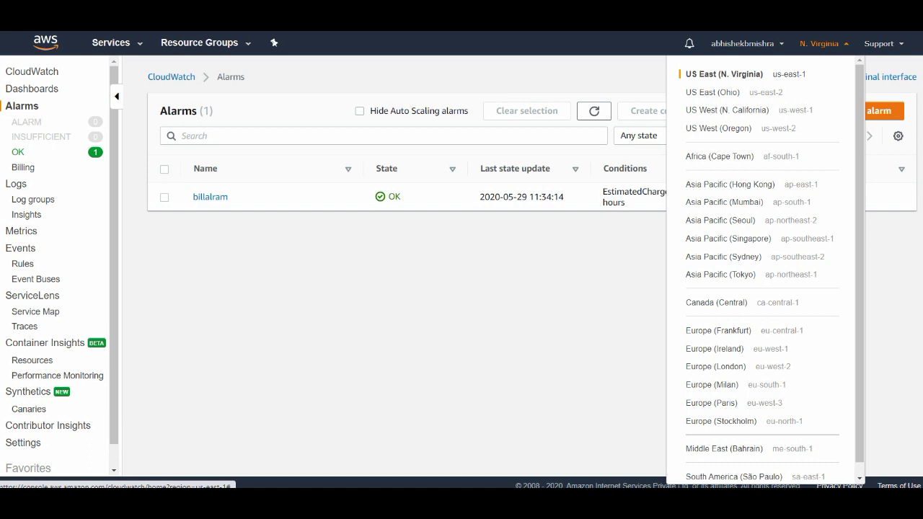
{"action": "left_click", "coordinate": [823, 43]}
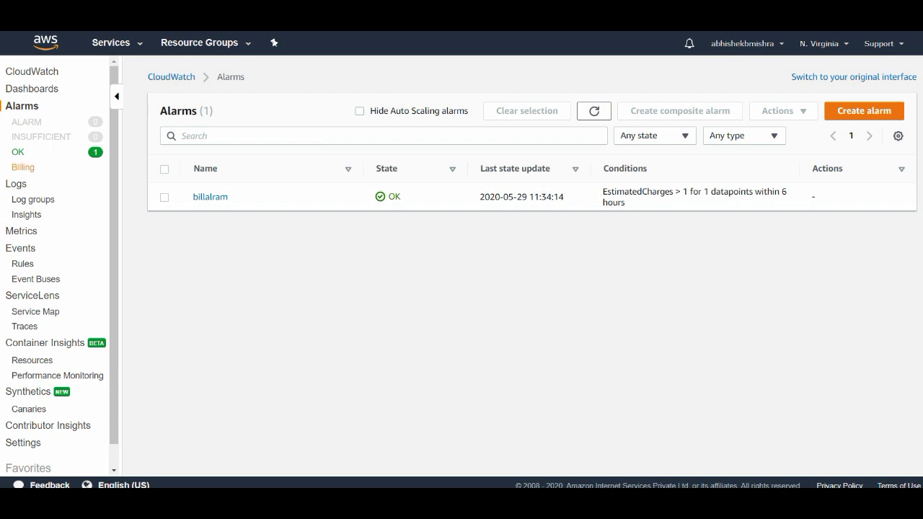
{"action": "left_click", "coordinate": [23, 167]}
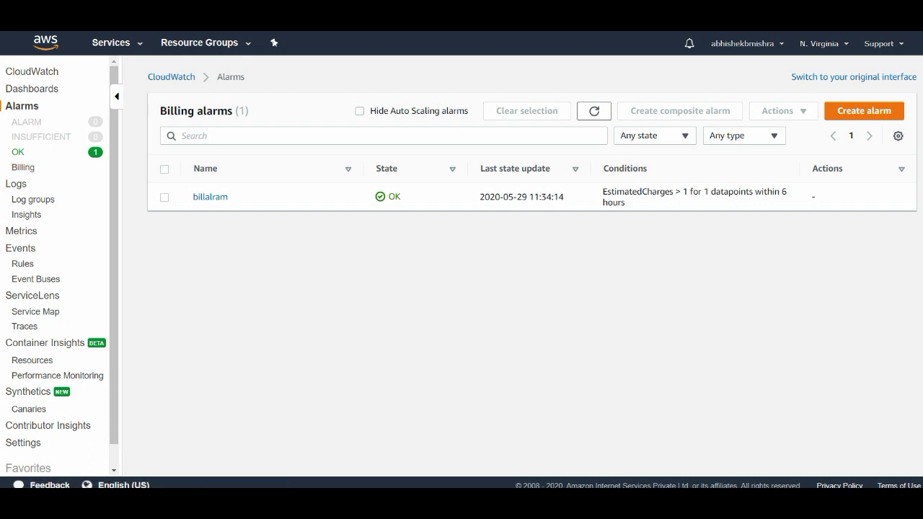
{"action": "left_click", "coordinate": [863, 111]}
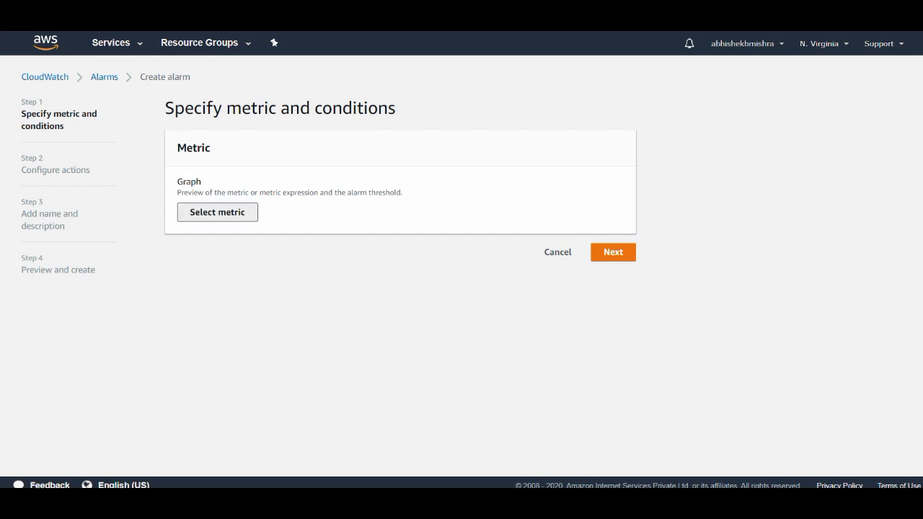
Pick the Billing > By Service AmazonEC2 EstimatedCharges metric as the alarm's metric.
{"action": "left_click", "coordinate": [217, 212]}
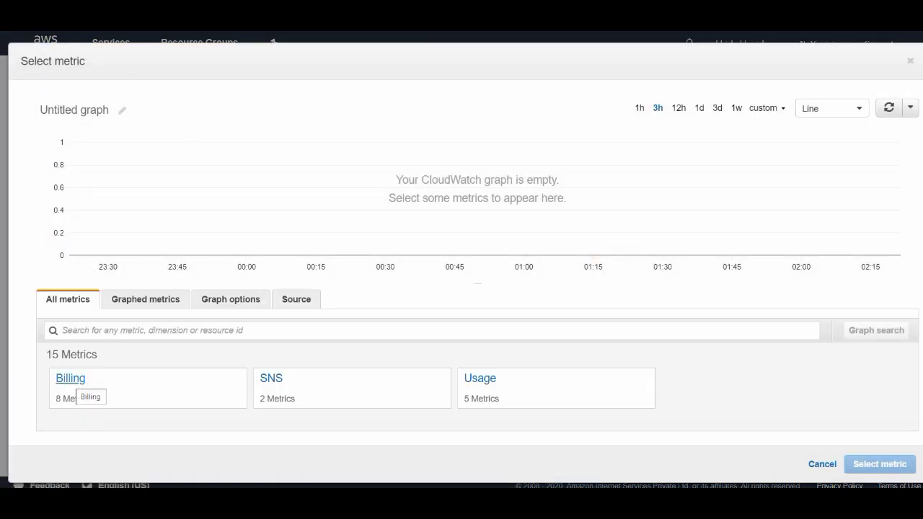
{"action": "left_click", "coordinate": [72, 379]}
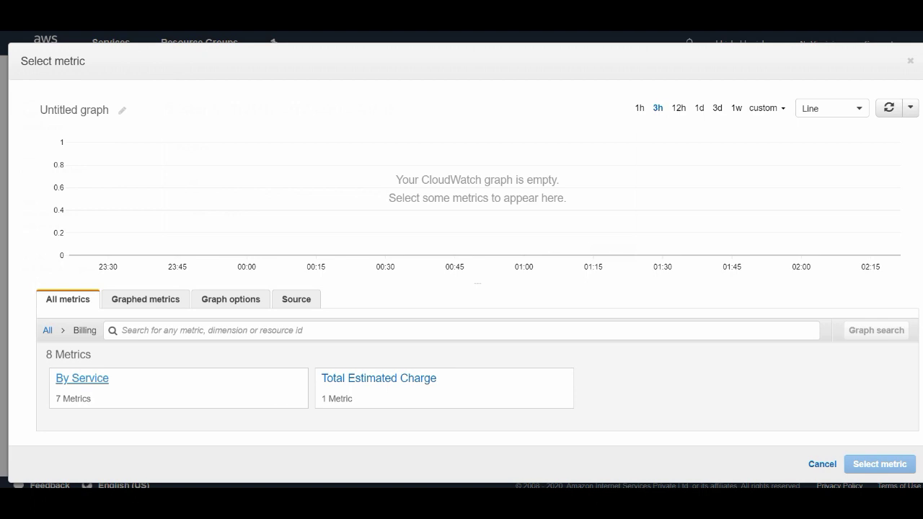
{"action": "left_click", "coordinate": [82, 379]}
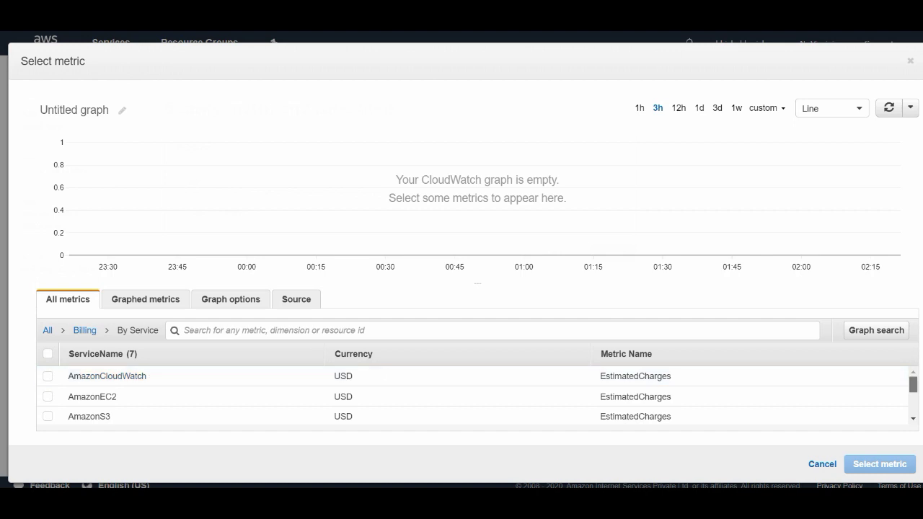
{"action": "scroll", "coordinate": [475, 396], "scroll_direction": "down", "scroll_amount": 3}
{"action": "left_click_drag", "start_coordinate": [912, 399], "coordinate": [913, 402]}
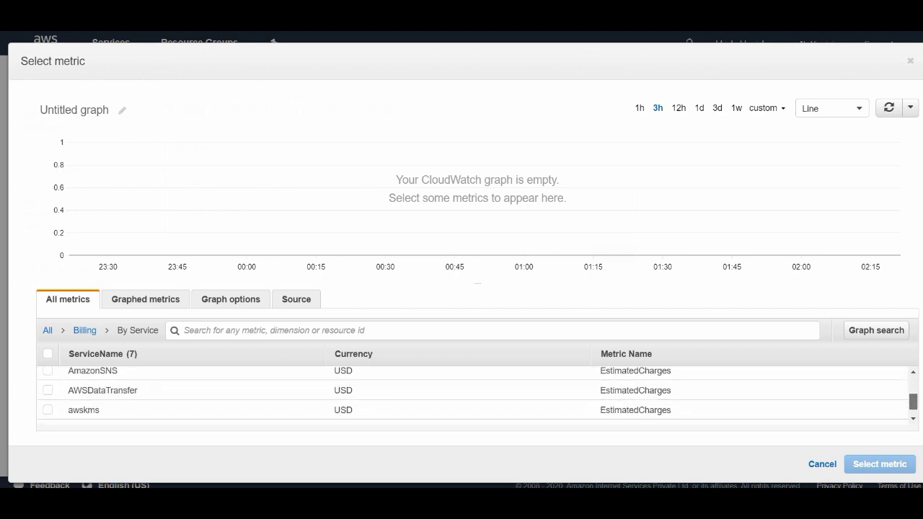
{"action": "left_click_drag", "start_coordinate": [913, 401], "coordinate": [913, 383]}
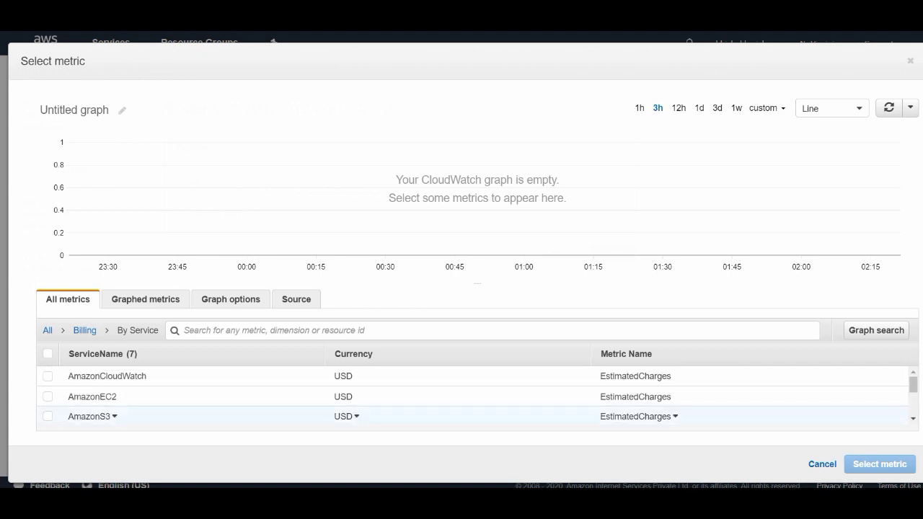
{"action": "left_click", "coordinate": [47, 396]}
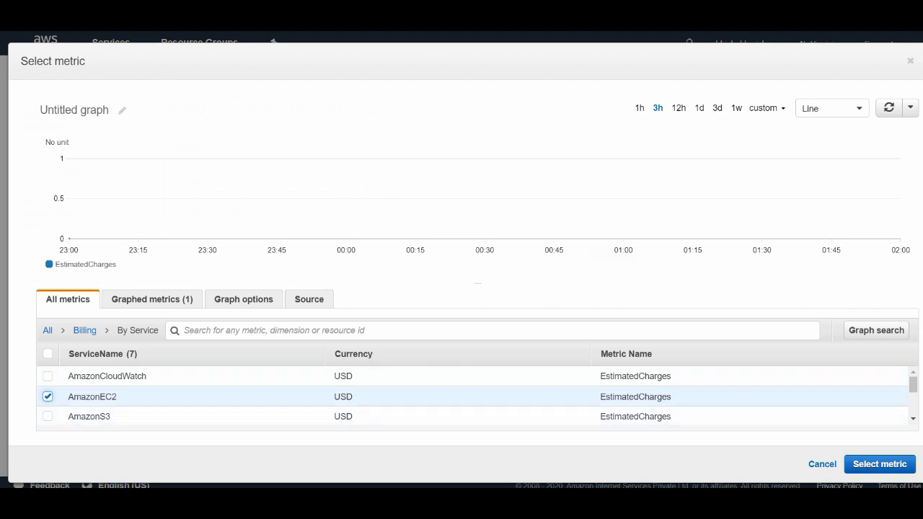
{"action": "left_click", "coordinate": [880, 464]}
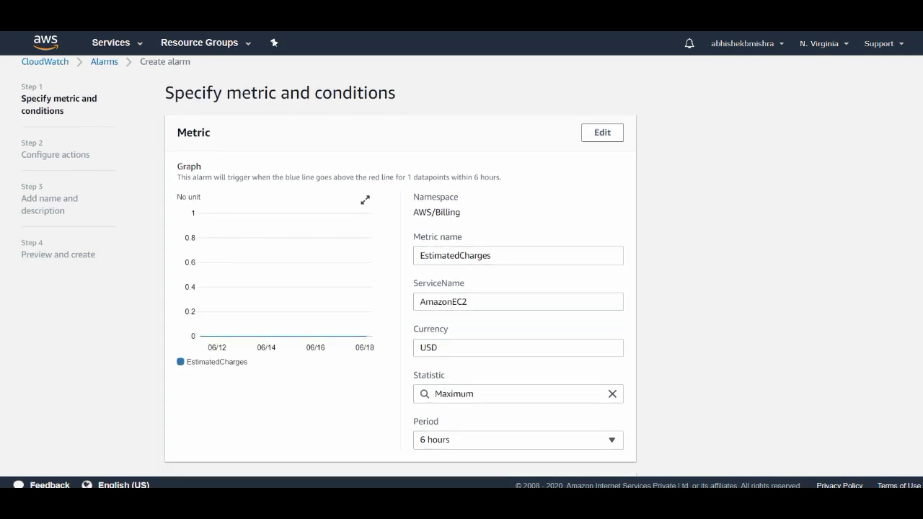
{"action": "scroll", "coordinate": [400, 266], "scroll_direction": "down", "scroll_amount": 3}
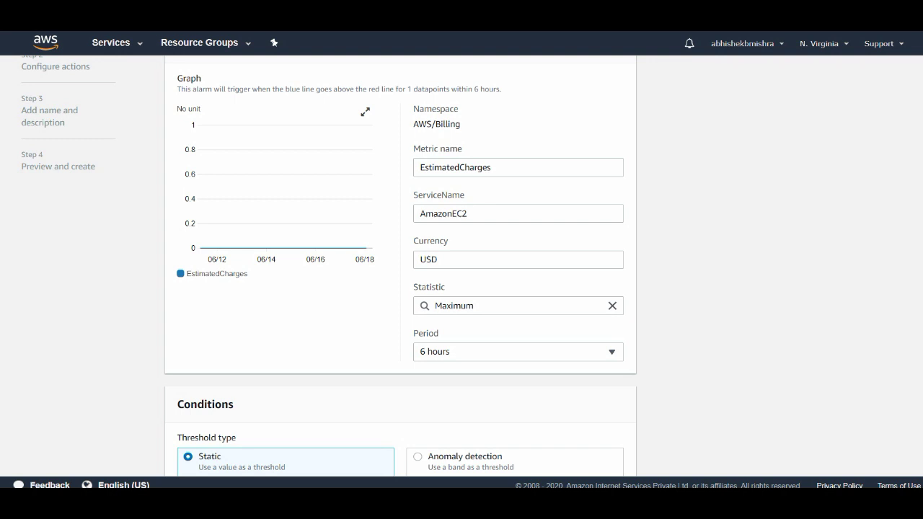
{"action": "left_click", "coordinate": [462, 259]}
{"action": "key", "text": "BackSpace"}
{"action": "key", "text": "BackSpace"}
{"action": "key", "text": "BackSpace"}
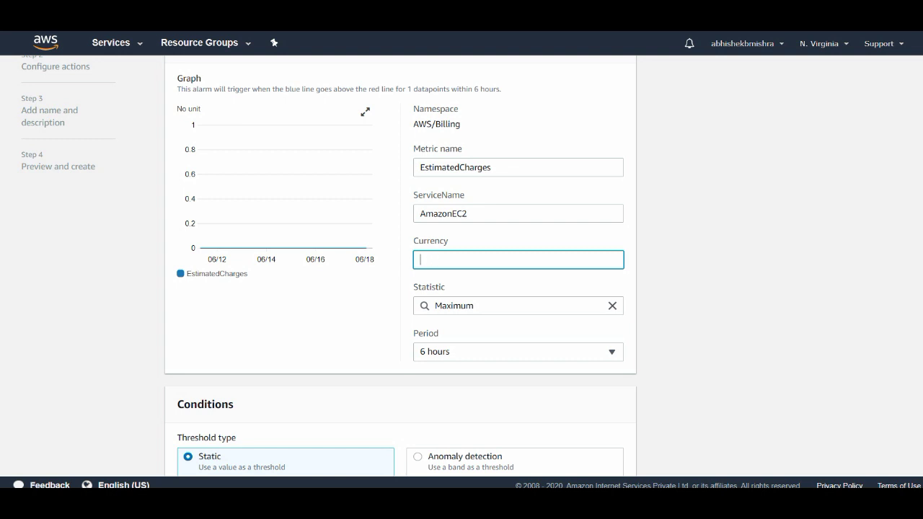
{"action": "type", "text": "INR"}
{"action": "key", "text": "BackSpace"}
{"action": "key", "text": "BackSpace"}
{"action": "key", "text": "BackSpace"}
{"action": "type", "text": "USD"}
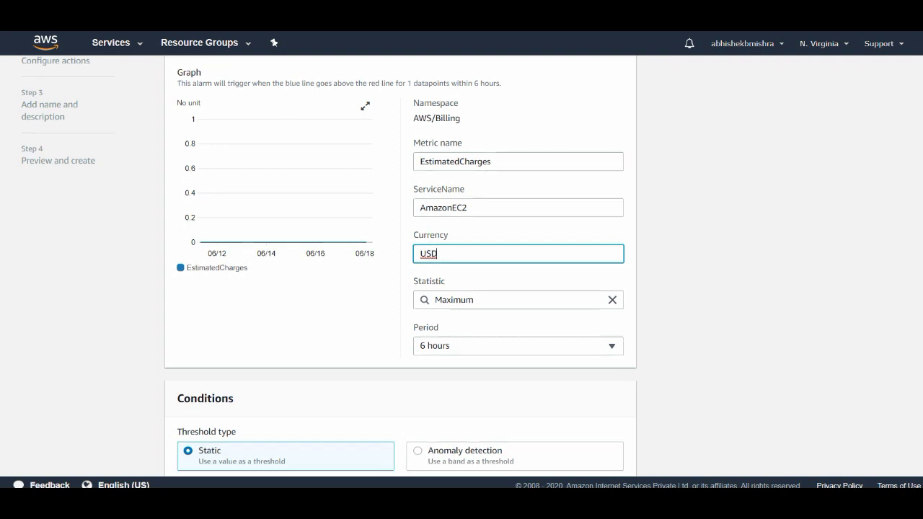
{"action": "scroll", "coordinate": [401, 265], "scroll_direction": "down", "scroll_amount": 1}
{"action": "scroll", "coordinate": [401, 265], "scroll_direction": "up", "scroll_amount": 1}
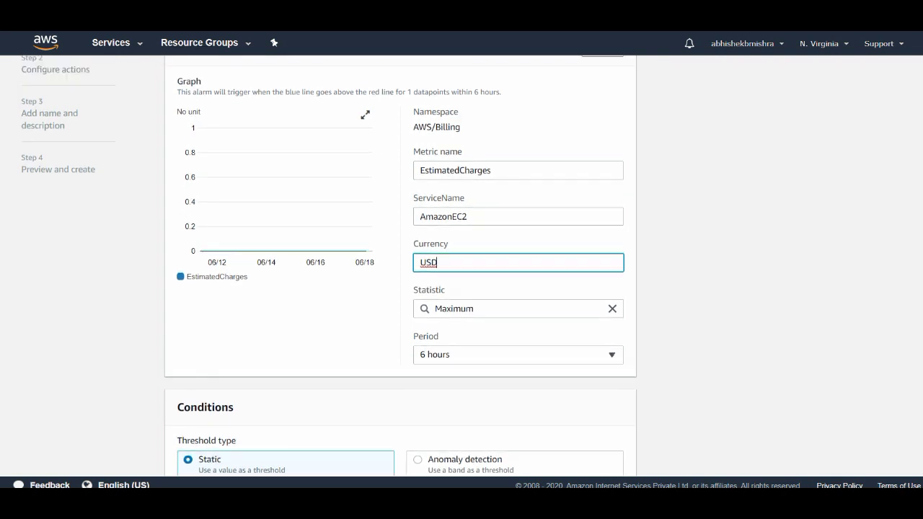
{"action": "scroll", "coordinate": [401, 265], "scroll_direction": "down", "scroll_amount": 3}
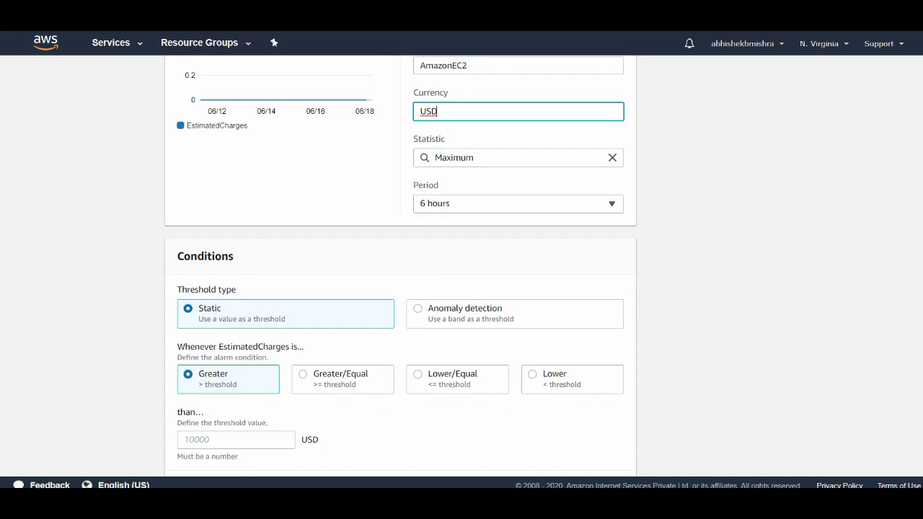
{"action": "scroll", "coordinate": [401, 266], "scroll_direction": "down", "scroll_amount": 1}
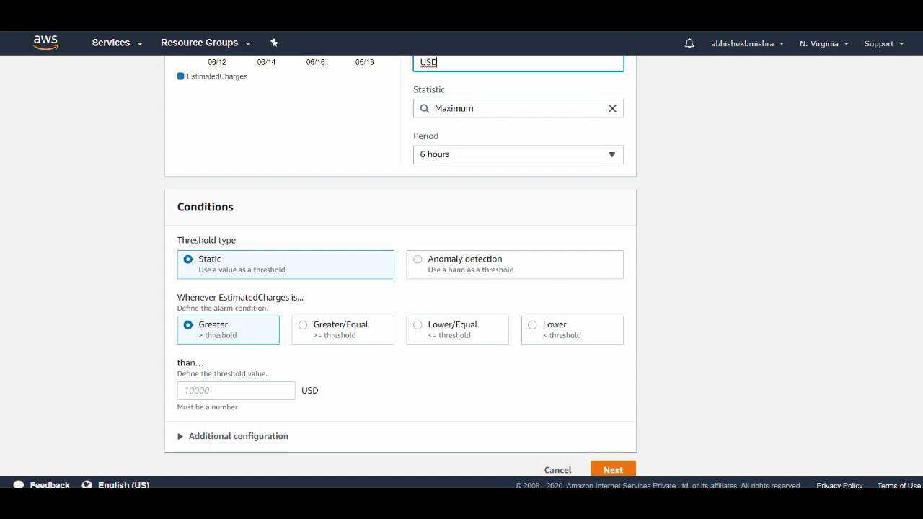
Set a static Greater-than threshold of 1 USD on the AmazonEC2 EstimatedCharges metric.
{"action": "left_click", "coordinate": [286, 265]}
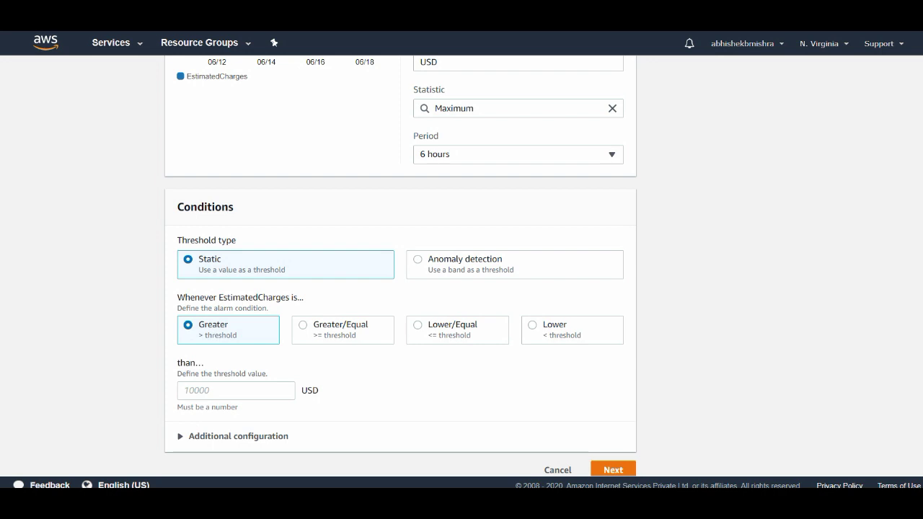
{"action": "left_click", "coordinate": [217, 390]}
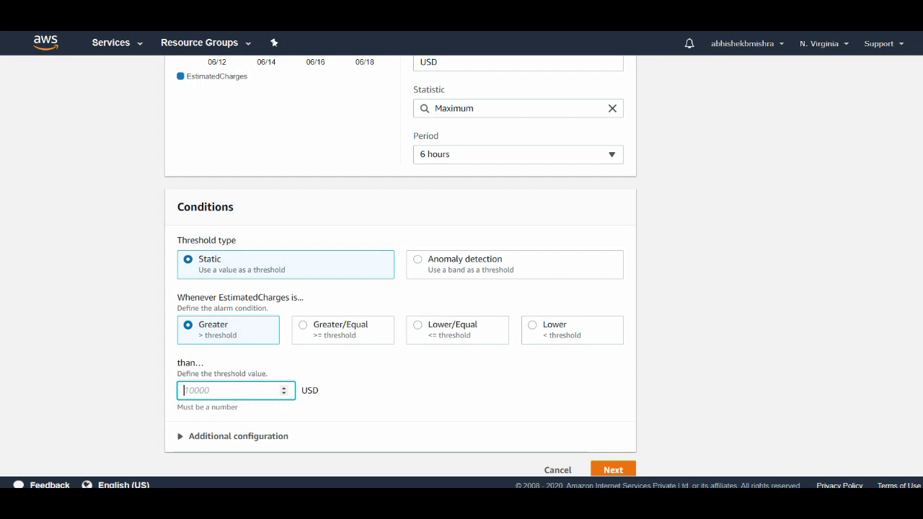
{"action": "type", "text": "1"}
{"action": "scroll", "coordinate": [401, 265], "scroll_direction": "up", "scroll_amount": 2}
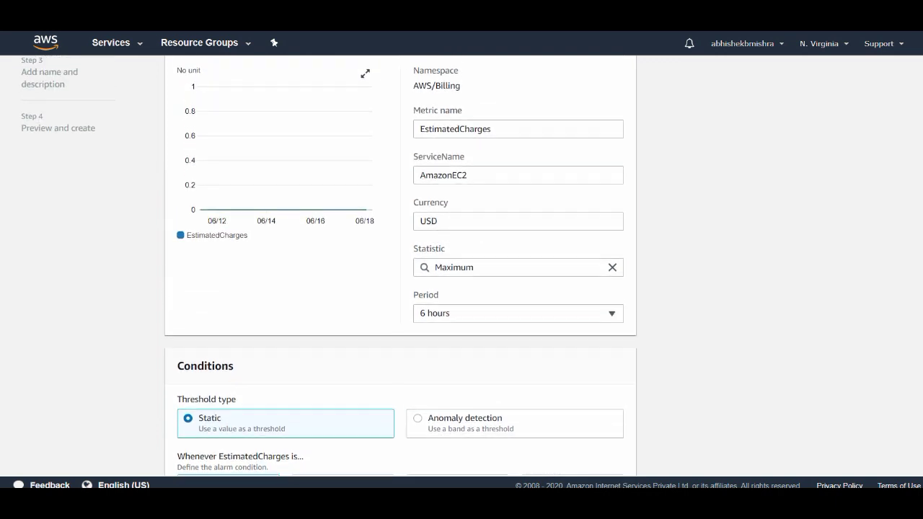
{"action": "scroll", "coordinate": [401, 265], "scroll_direction": "down", "scroll_amount": 1}
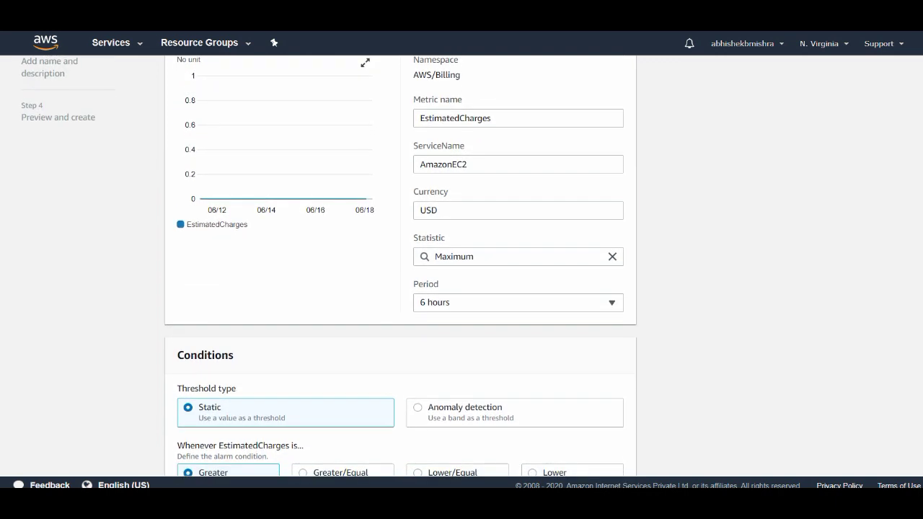
{"action": "double_click", "coordinate": [443, 164]}
{"action": "scroll", "coordinate": [401, 265], "scroll_direction": "down", "scroll_amount": 3}
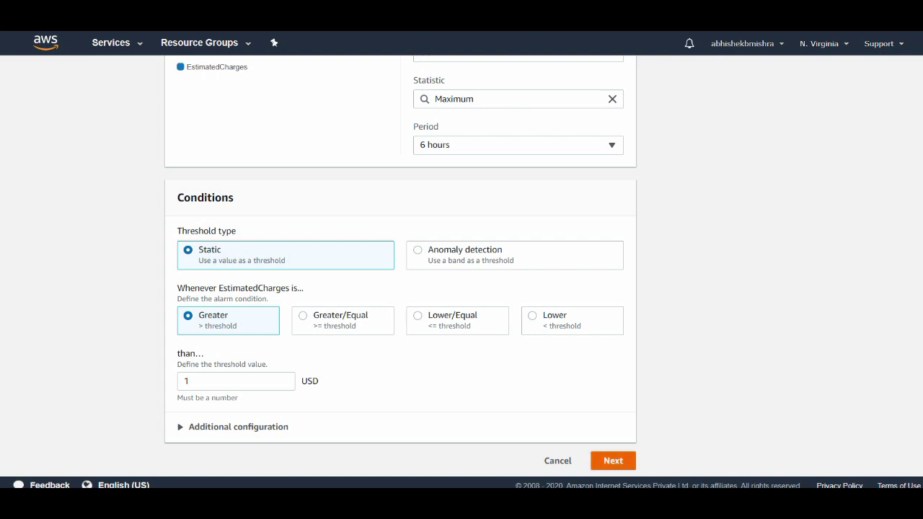
Preview the actions step, return, and expand then collapse Additional configuration.
{"action": "left_click", "coordinate": [613, 461]}
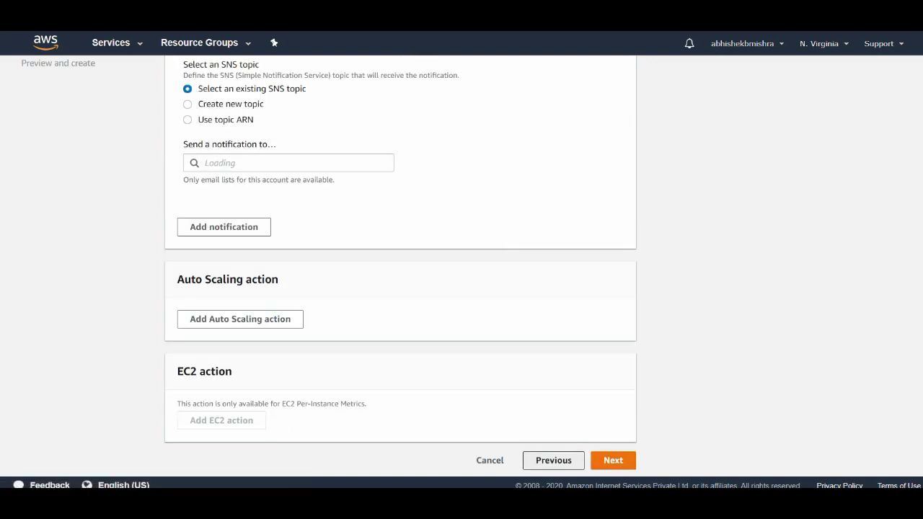
{"action": "left_click", "coordinate": [553, 461]}
{"action": "left_click", "coordinate": [237, 427]}
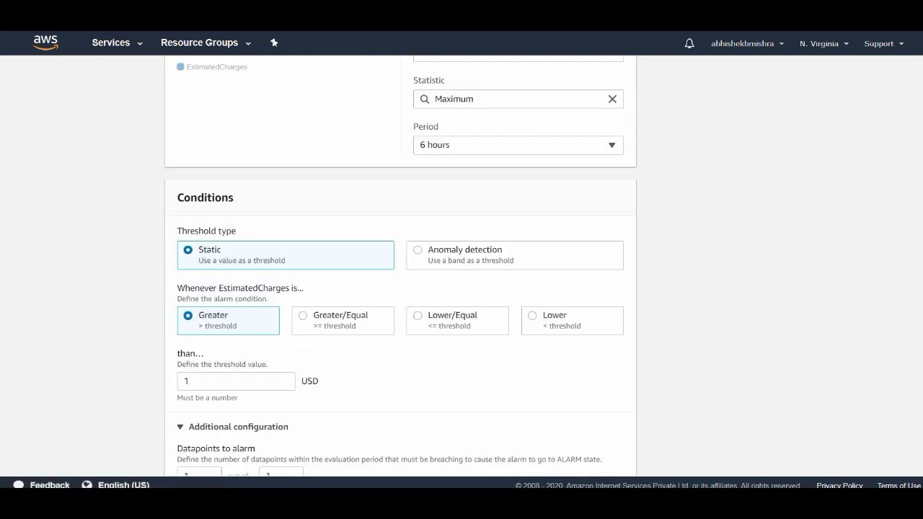
{"action": "scroll", "coordinate": [400, 288], "scroll_direction": "down", "scroll_amount": 3}
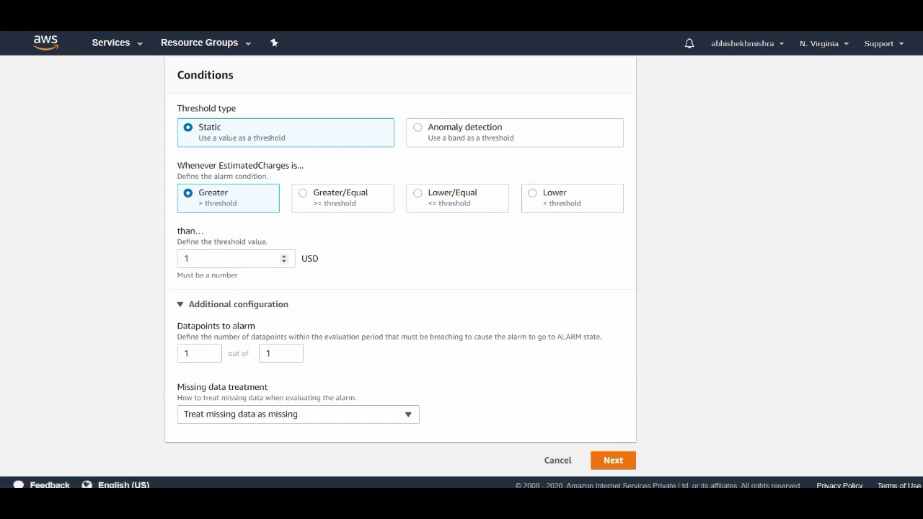
{"action": "left_click", "coordinate": [238, 305]}
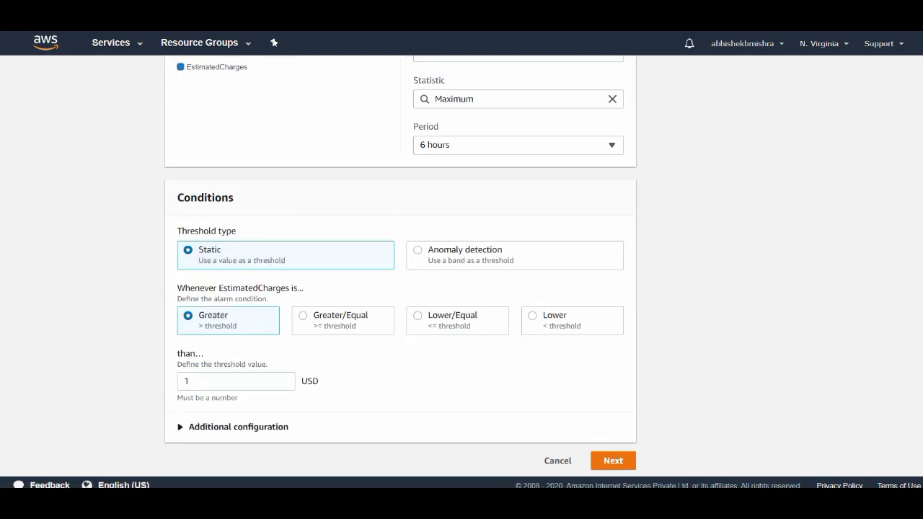
On Configure actions, choose to create a new SNS topic for the In alarm notification.
{"action": "left_click", "coordinate": [613, 460]}
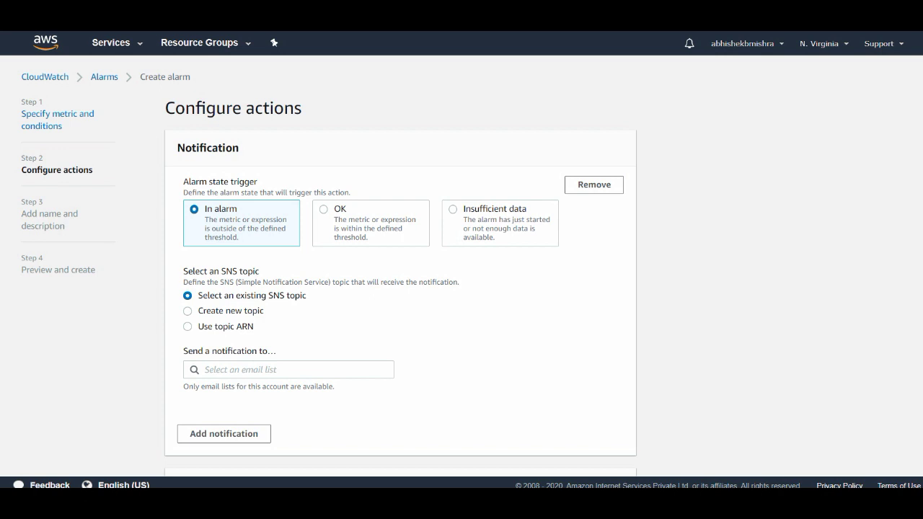
{"action": "left_click", "coordinate": [188, 311]}
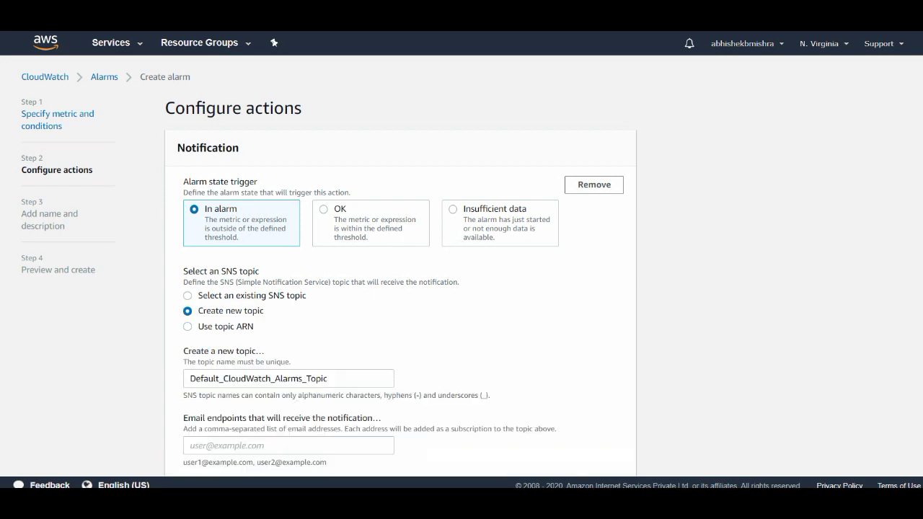
{"action": "left_click", "coordinate": [188, 296]}
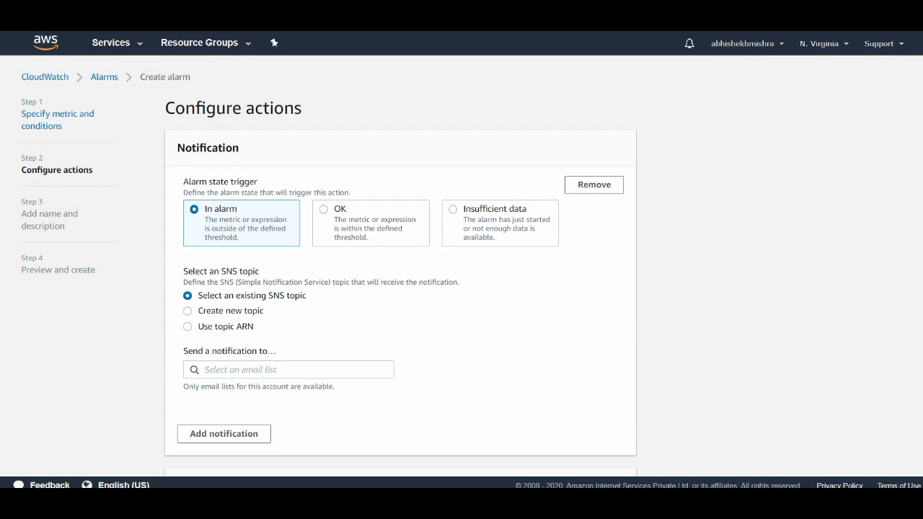
{"action": "left_click", "coordinate": [188, 311]}
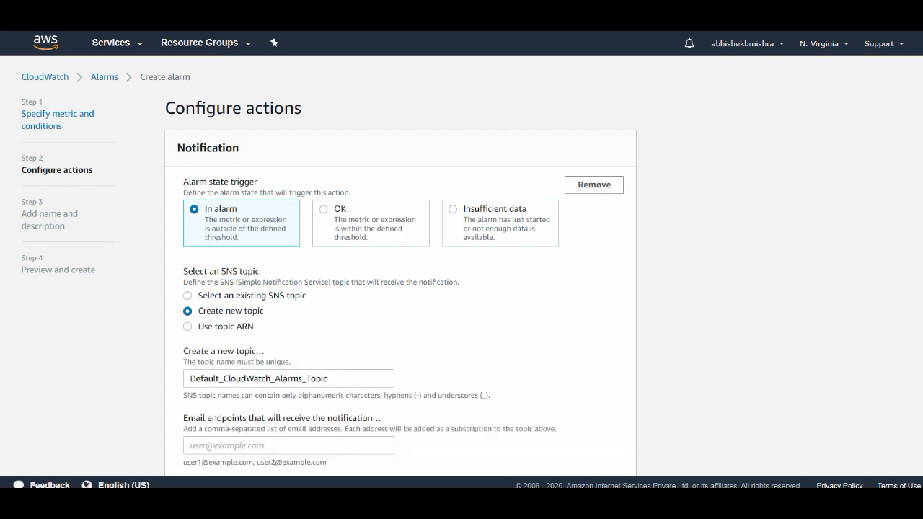
{"action": "left_click", "coordinate": [224, 378]}
Name the topic CloudWatch_Alarms_Topic_1, enter the user's e-mail address as endpoint, and create it.
{"action": "key", "text": "BackSpace"}
{"action": "key", "text": "BackSpace"}
{"action": "key", "text": "BackSpace"}
{"action": "key", "text": "BackSpace"}
{"action": "key", "text": "BackSpace"}
{"action": "key", "text": "BackSpace"}
{"action": "key", "text": "BackSpace"}
{"action": "key", "text": "BackSpace"}
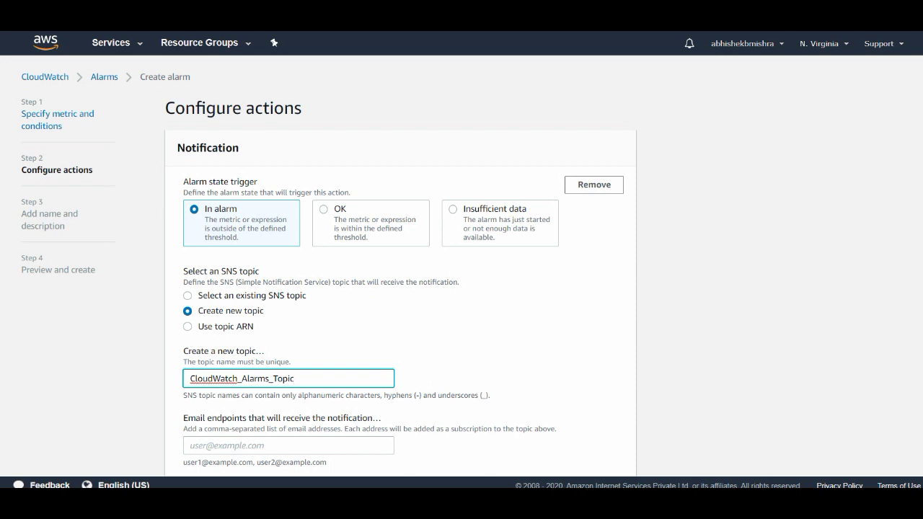
{"action": "type", "text": "_1"}
{"action": "scroll", "coordinate": [461, 289], "scroll_direction": "down", "scroll_amount": 1}
{"action": "scroll", "coordinate": [461, 288], "scroll_direction": "down", "scroll_amount": 2}
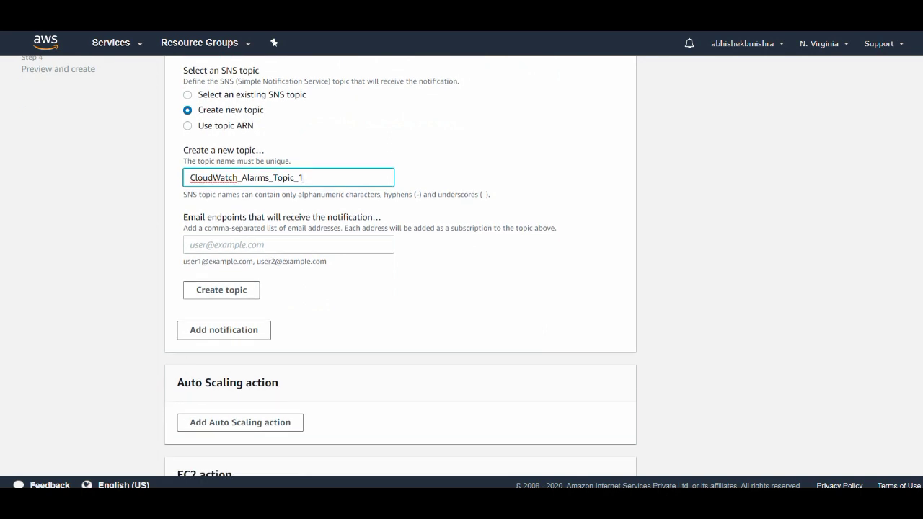
{"action": "left_click", "coordinate": [289, 245]}
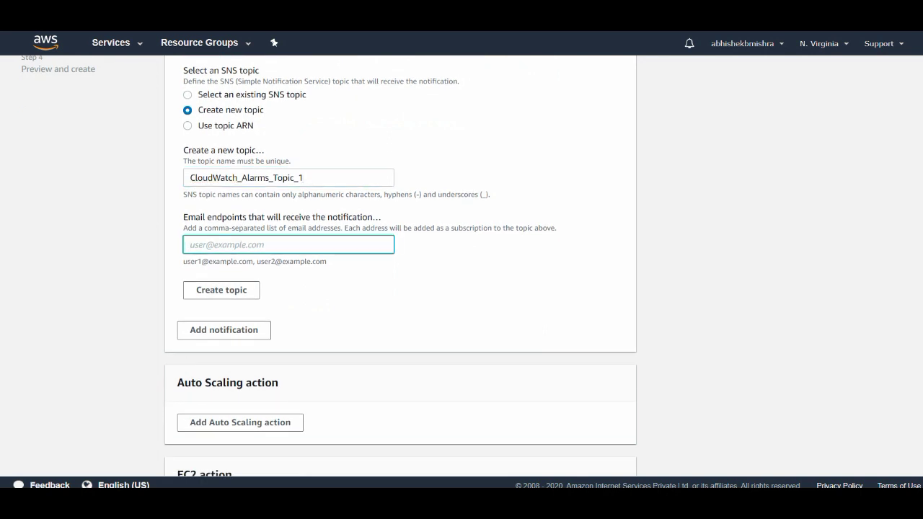
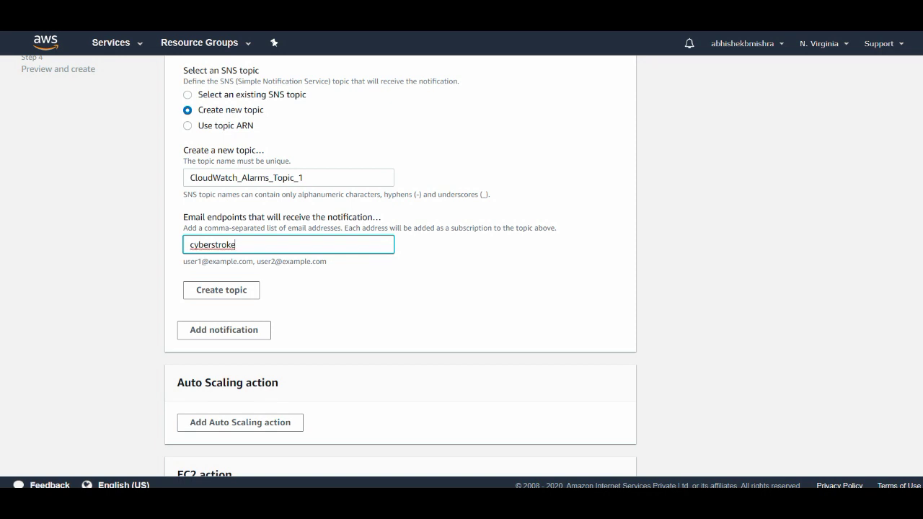
{"action": "left_click", "coordinate": [221, 290]}
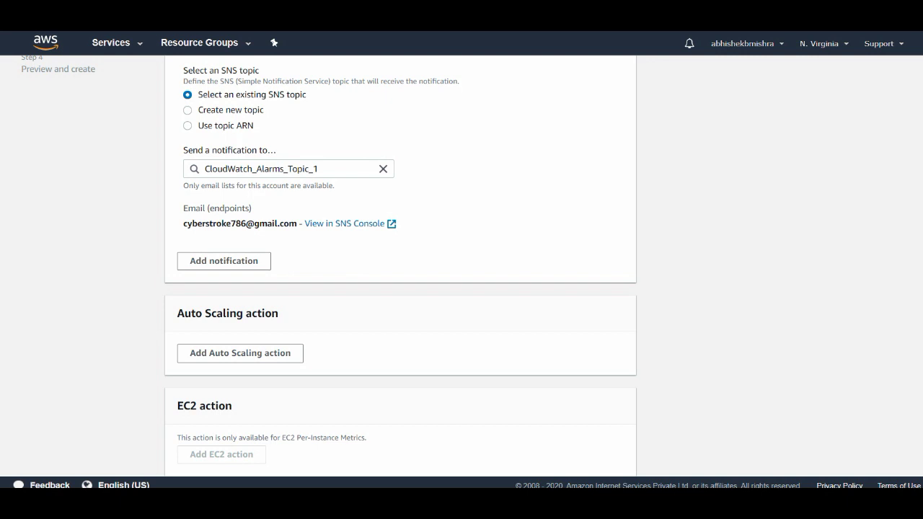
Open the topic's View in SNS Console link in a new browser tab.
{"action": "scroll", "coordinate": [401, 264], "scroll_direction": "up", "scroll_amount": 1}
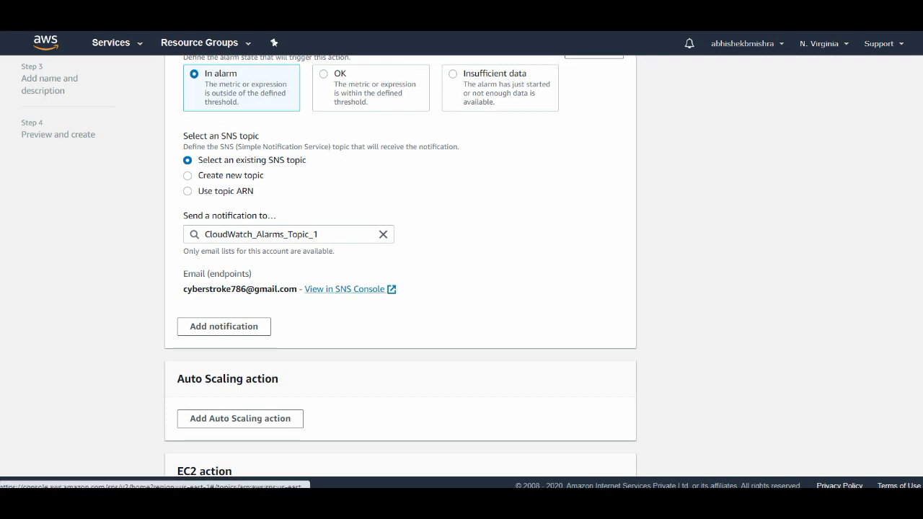
{"action": "right_click", "coordinate": [333, 289]}
{"action": "left_click", "coordinate": [353, 303]}
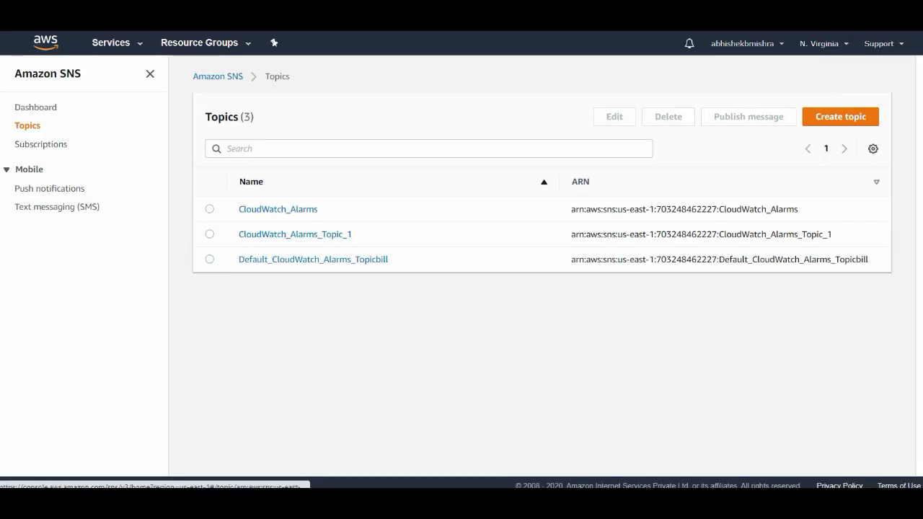
Open CloudWatch_Alarms_Topic_1 and request confirmation again for its pending e-mail subscription.
{"action": "left_click", "coordinate": [209, 234]}
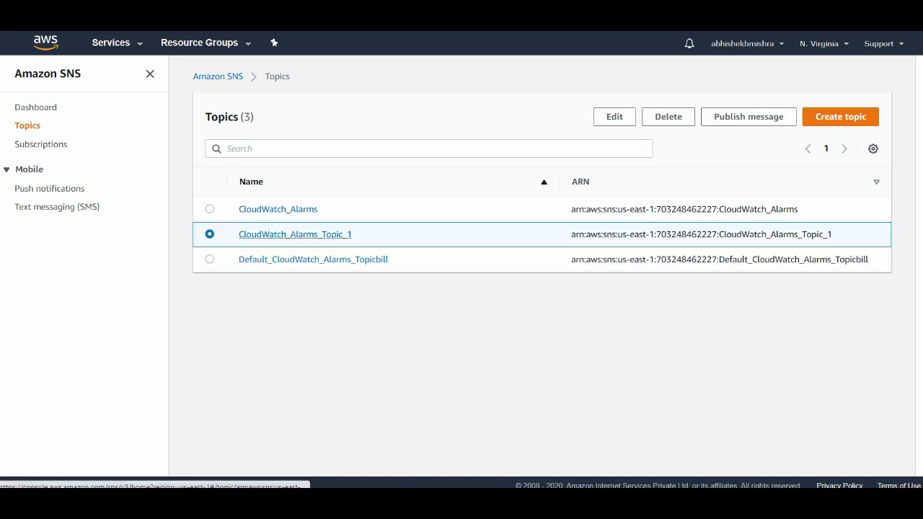
{"action": "left_click", "coordinate": [295, 233]}
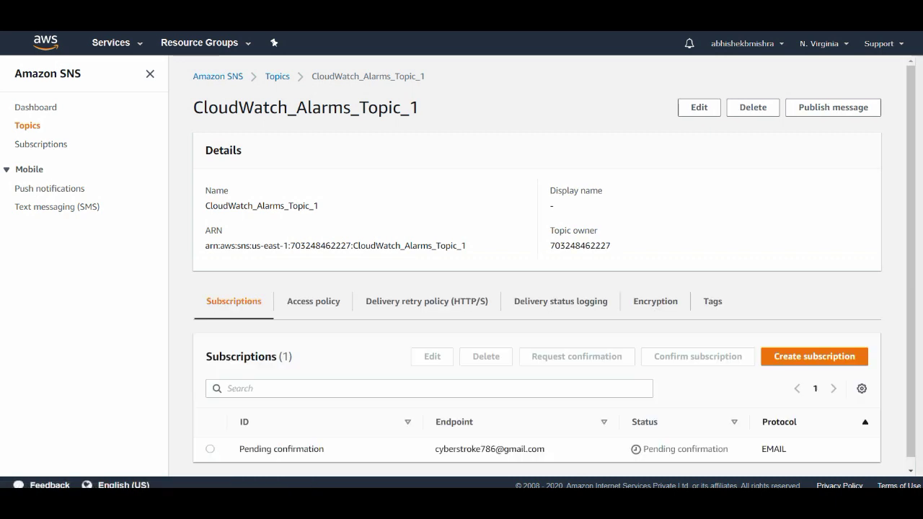
{"action": "scroll", "coordinate": [537, 264], "scroll_direction": "down", "scroll_amount": 1}
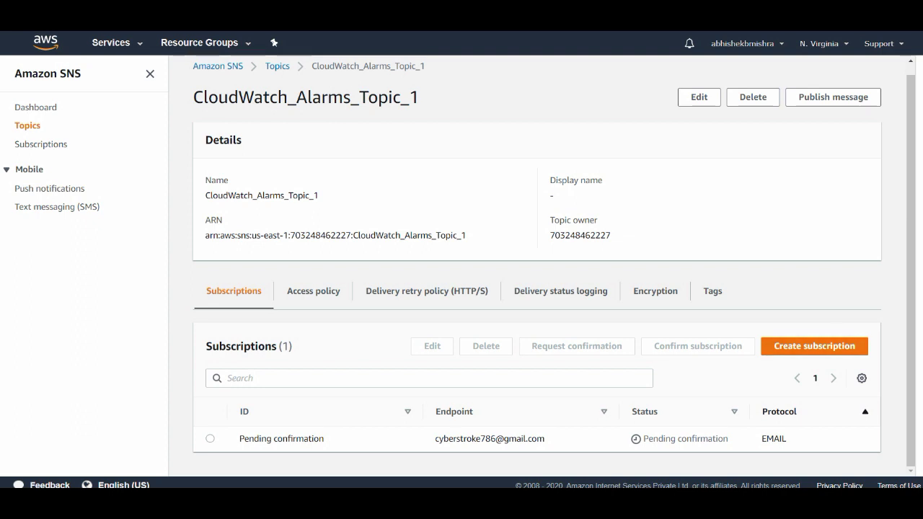
{"action": "left_click", "coordinate": [210, 438]}
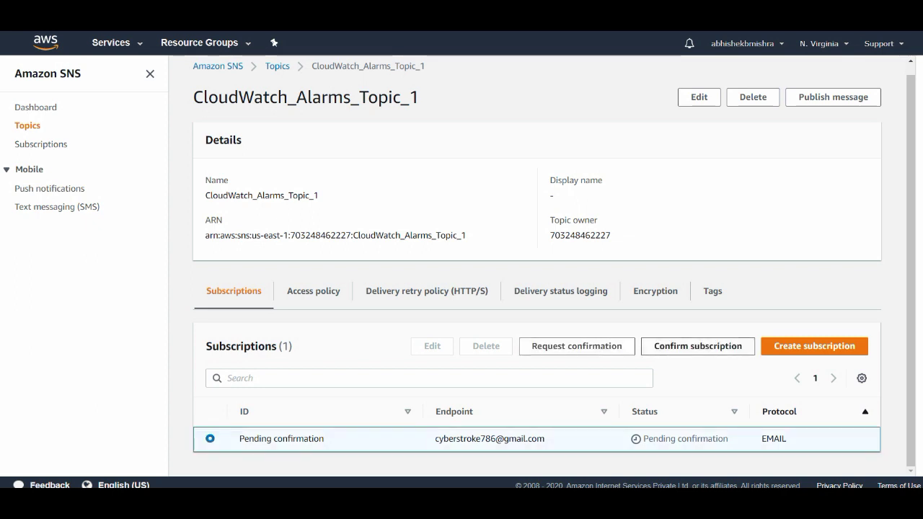
{"action": "left_click", "coordinate": [577, 347]}
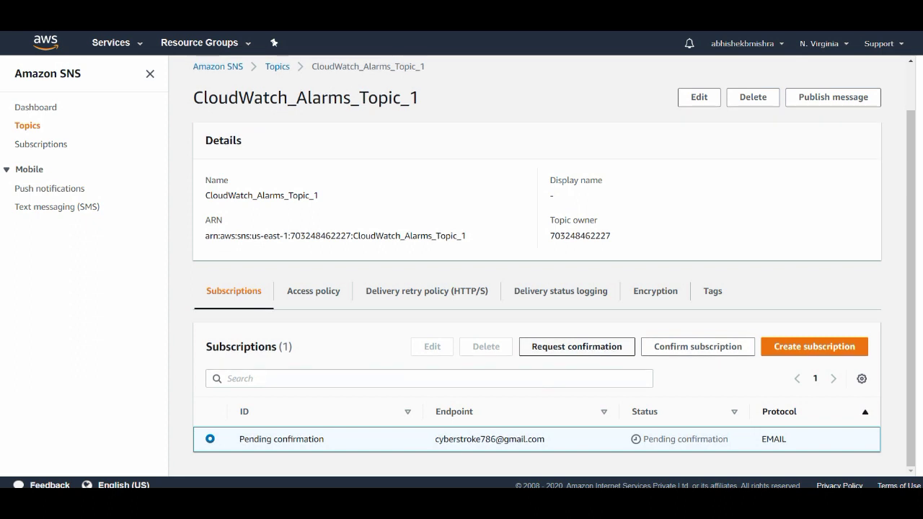
{"action": "left_click", "coordinate": [576, 347]}
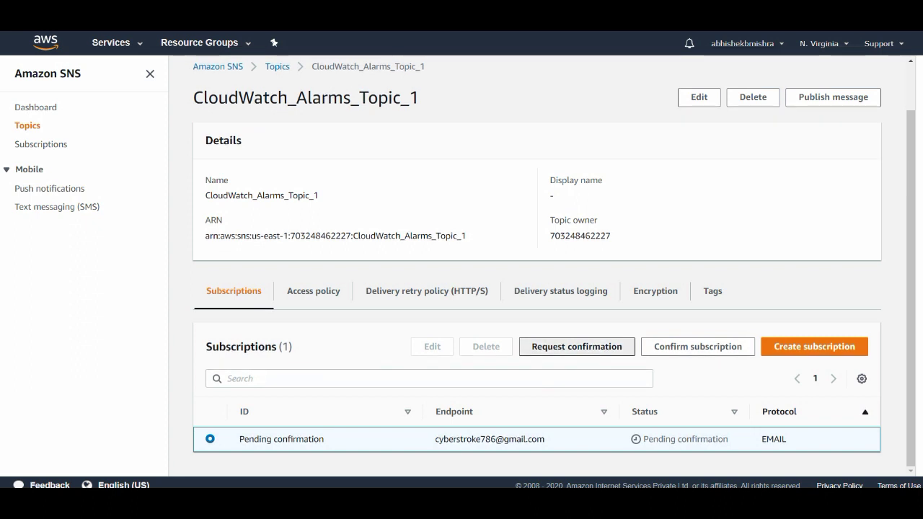
{"action": "left_click", "coordinate": [576, 347]}
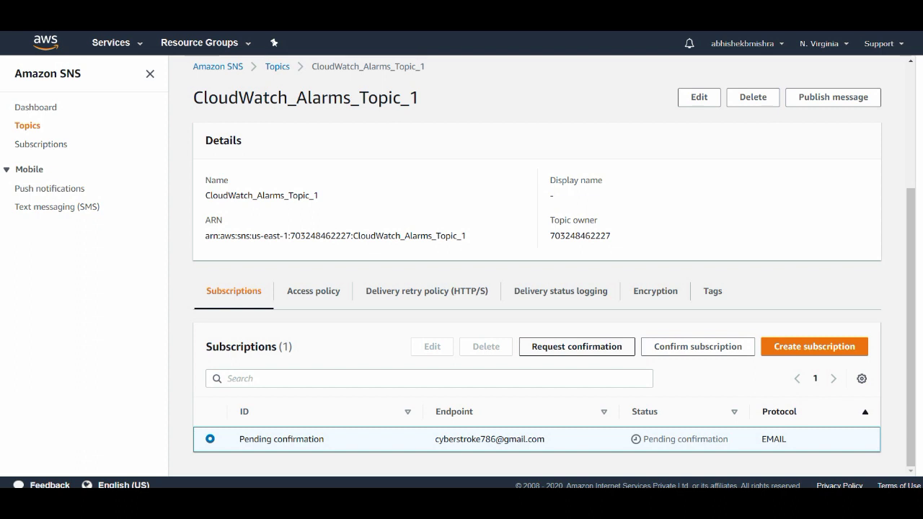
{"action": "left_click", "coordinate": [577, 347]}
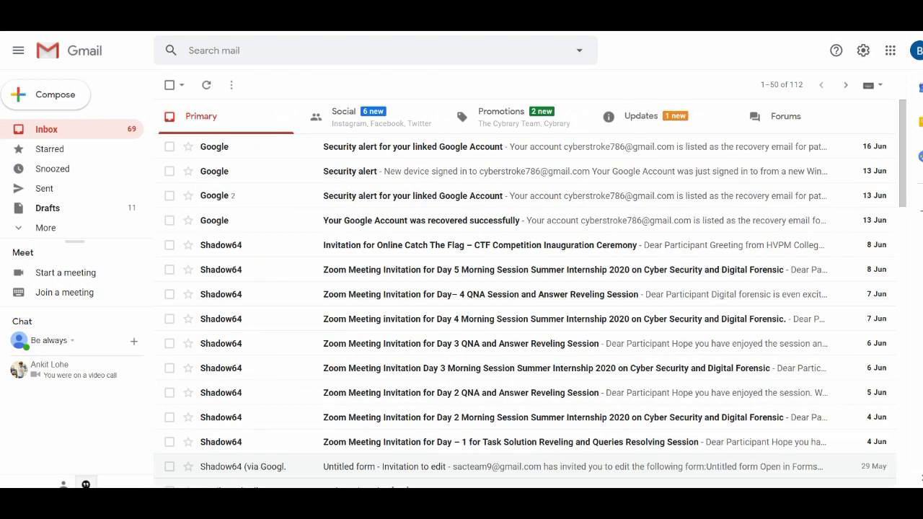
Open the AWS Notification - Subscription Confirmation e-mail under Updates and expand its newest message.
{"action": "left_click", "coordinate": [640, 116]}
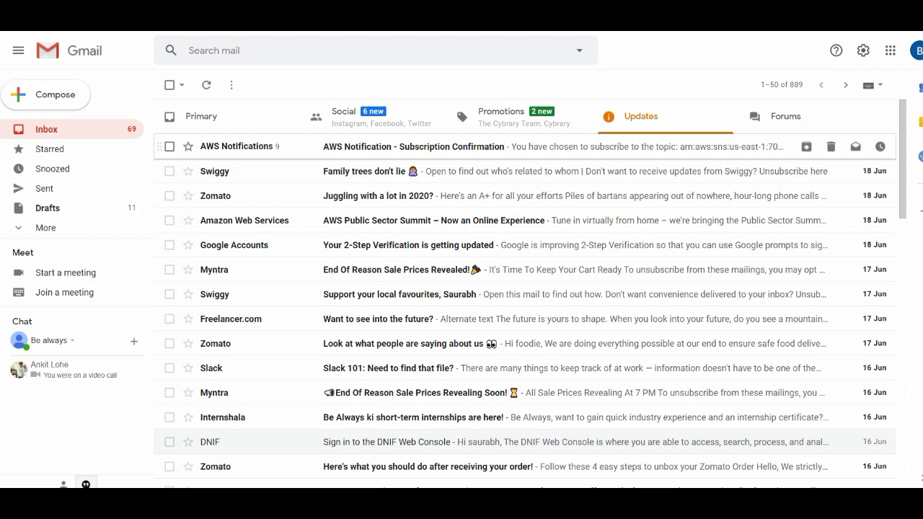
{"action": "left_click", "coordinate": [413, 146]}
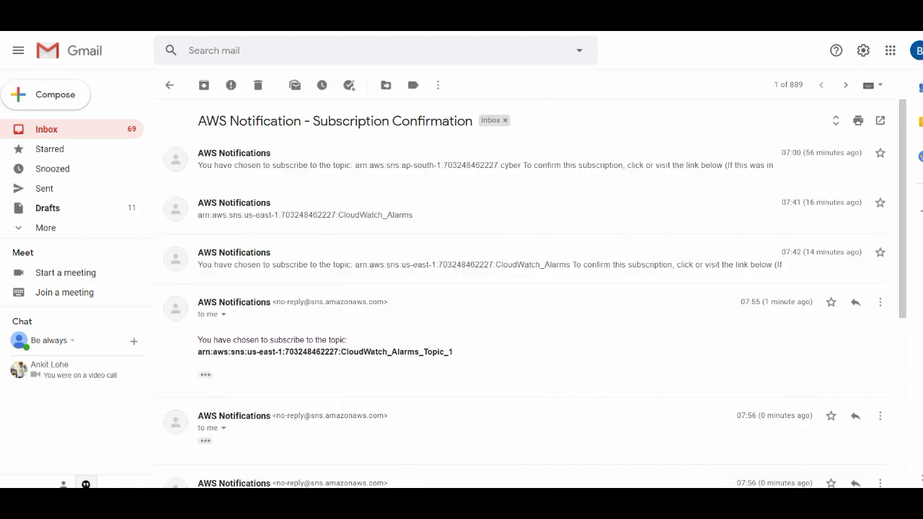
{"action": "left_click_drag", "start_coordinate": [902, 216], "coordinate": [903, 393]}
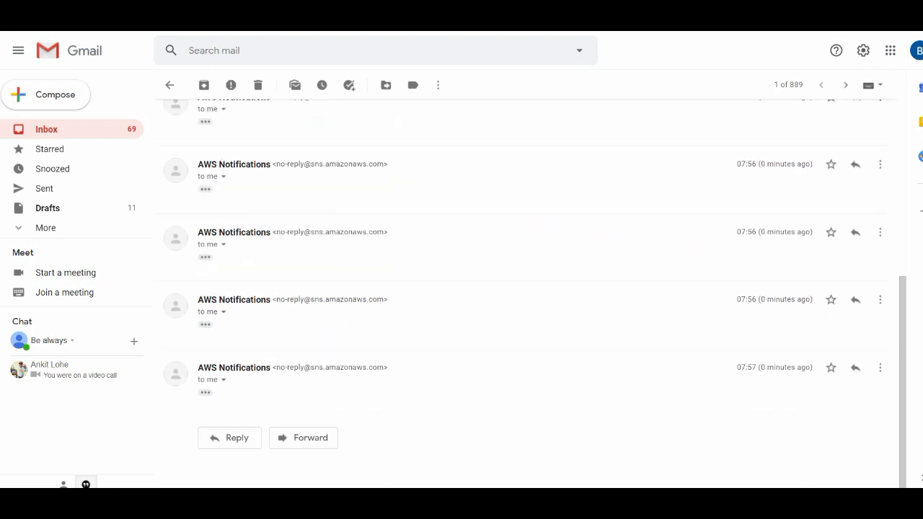
{"action": "left_click", "coordinate": [205, 393]}
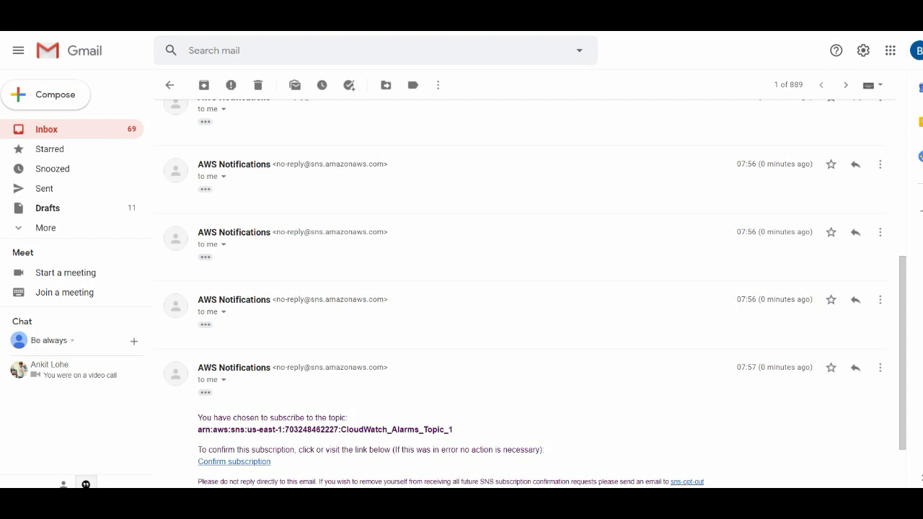
Confirm the subscription, copy its subscription ARN, and return to the SNS topic page.
{"action": "left_click", "coordinate": [234, 462]}
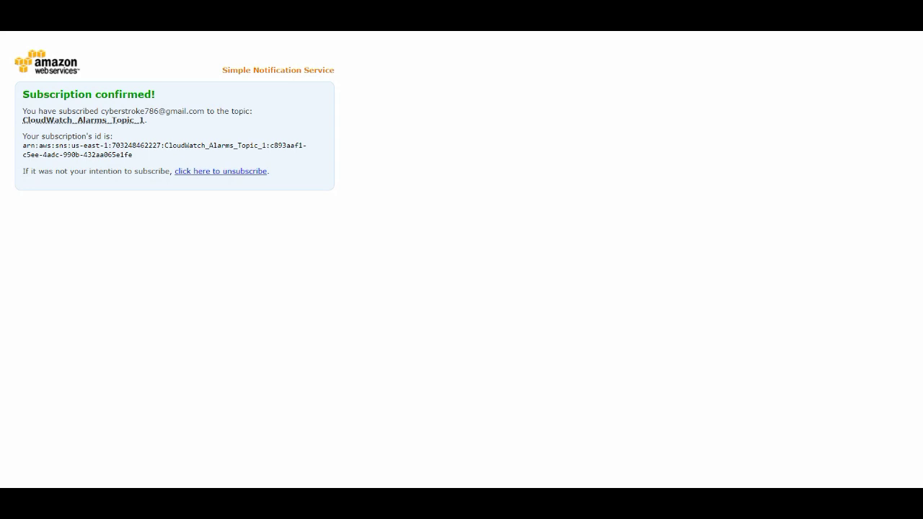
{"action": "left_click_drag", "start_coordinate": [23, 145], "coordinate": [132, 154]}
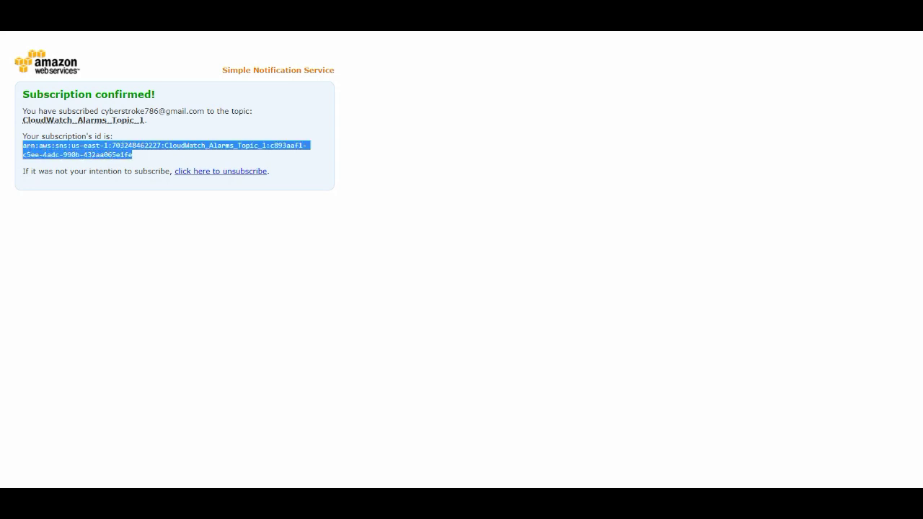
{"action": "right_click", "coordinate": [140, 145]}
{"action": "left_click", "coordinate": [166, 153]}
{"action": "key", "text": "ctrl+Tab"}
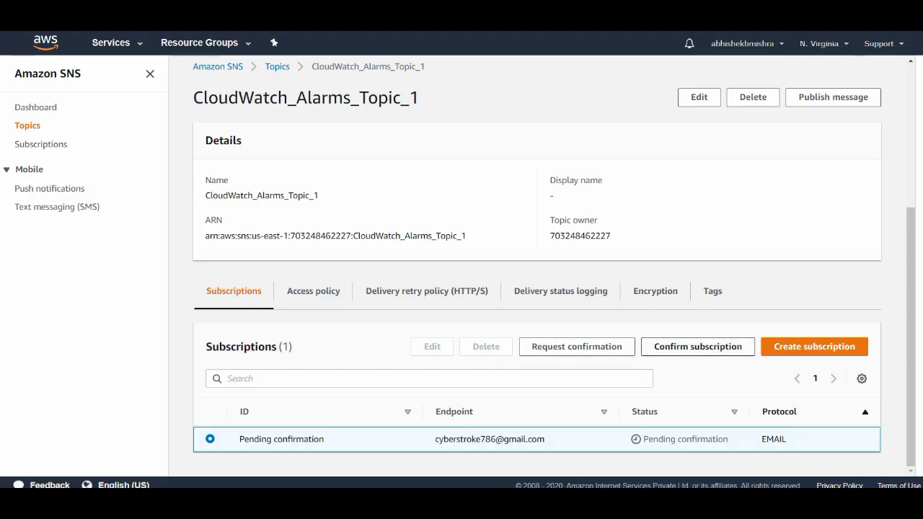
Paste the emailed confirmation link into SNS's Confirm subscription dialog, submit it, and return to Topics.
{"action": "left_click", "coordinate": [697, 346]}
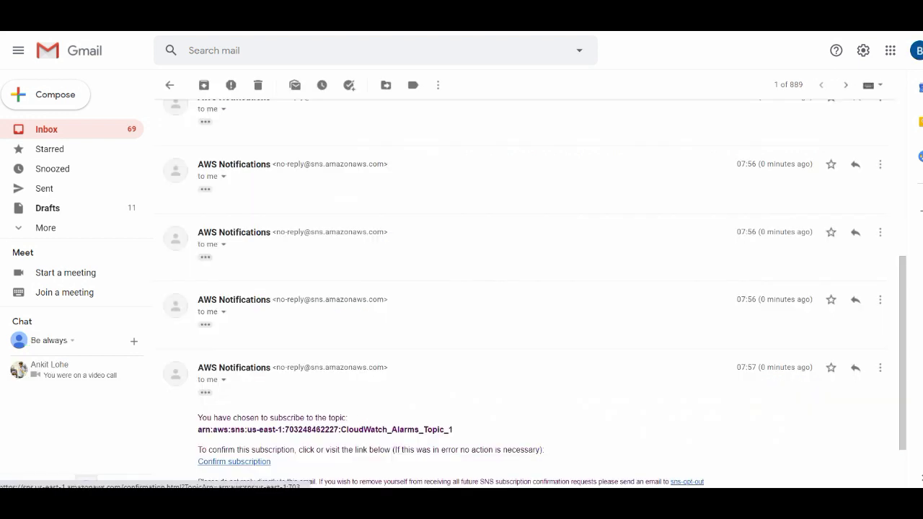
{"action": "right_click", "coordinate": [225, 460]}
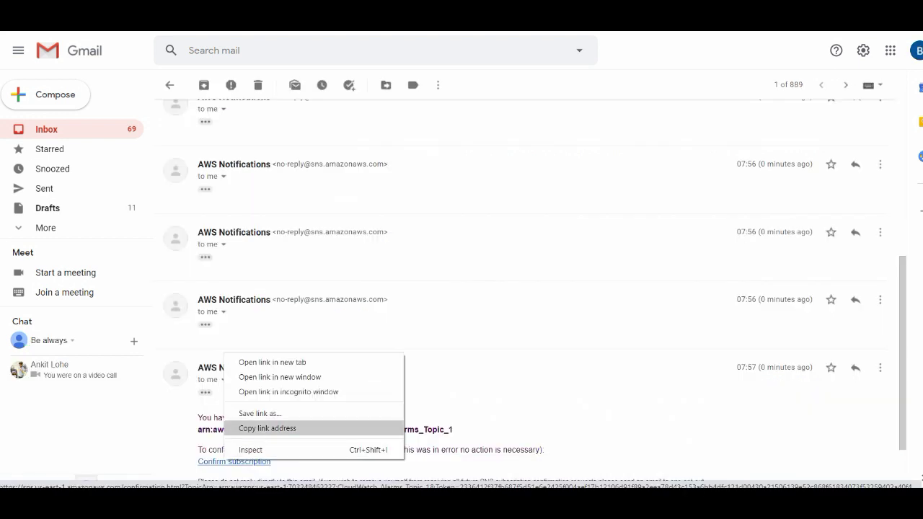
{"action": "left_click", "coordinate": [267, 428]}
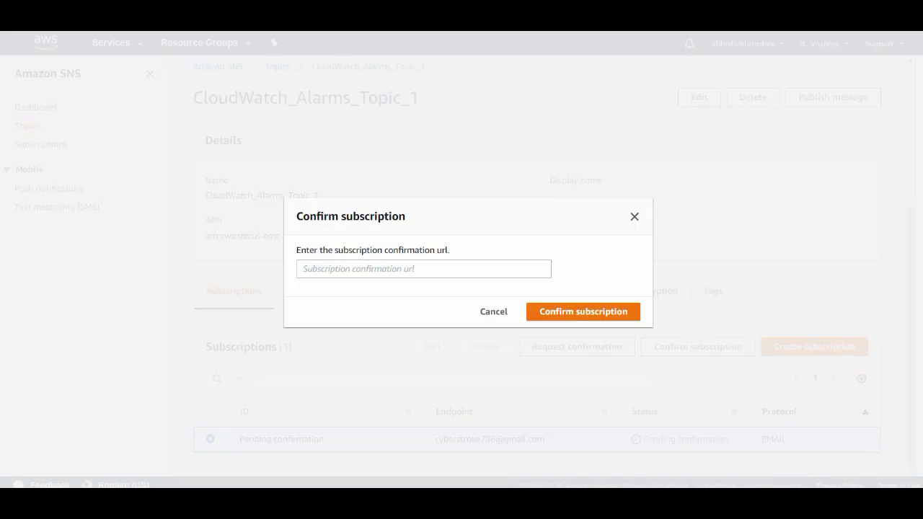
{"action": "left_click", "coordinate": [423, 269]}
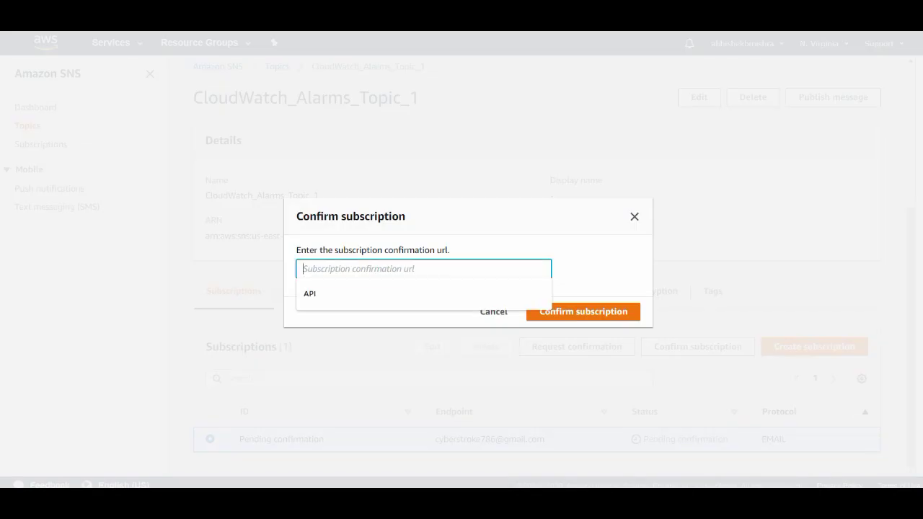
{"action": "key", "text": "ctrl+v"}
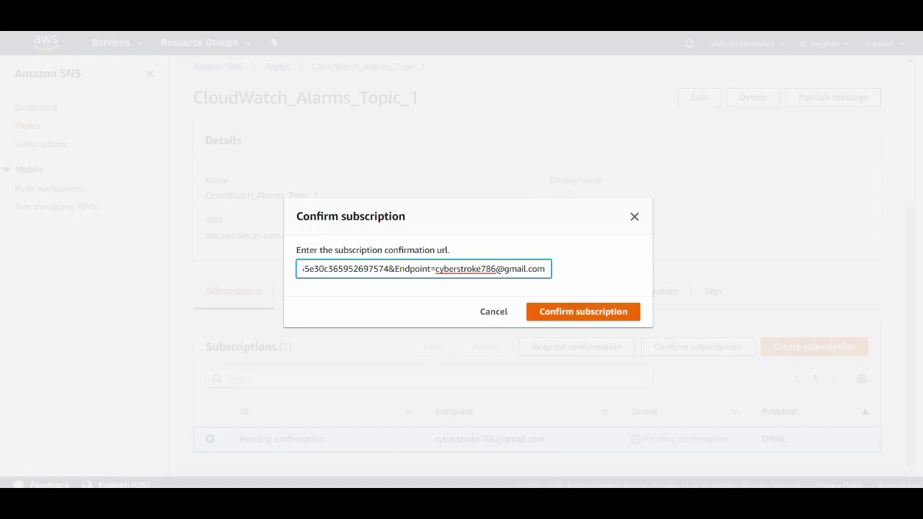
{"action": "left_click", "coordinate": [583, 311]}
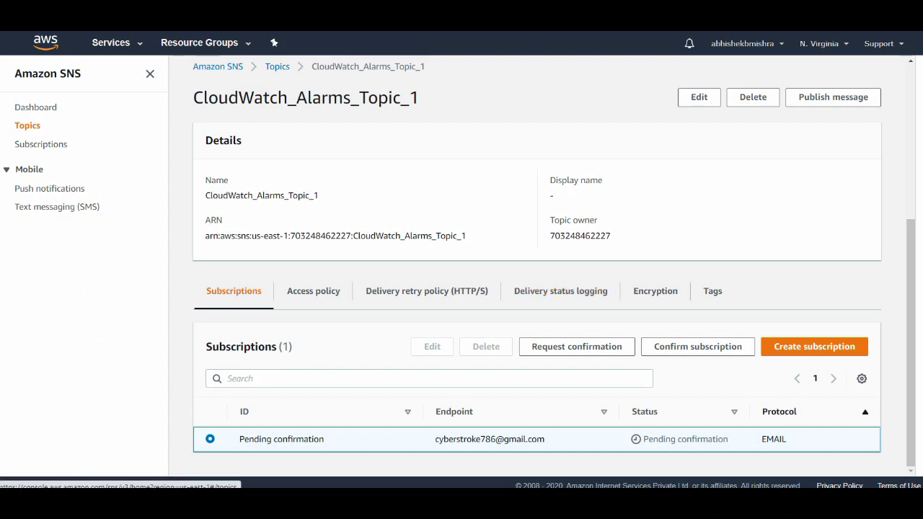
{"action": "left_click", "coordinate": [277, 67]}
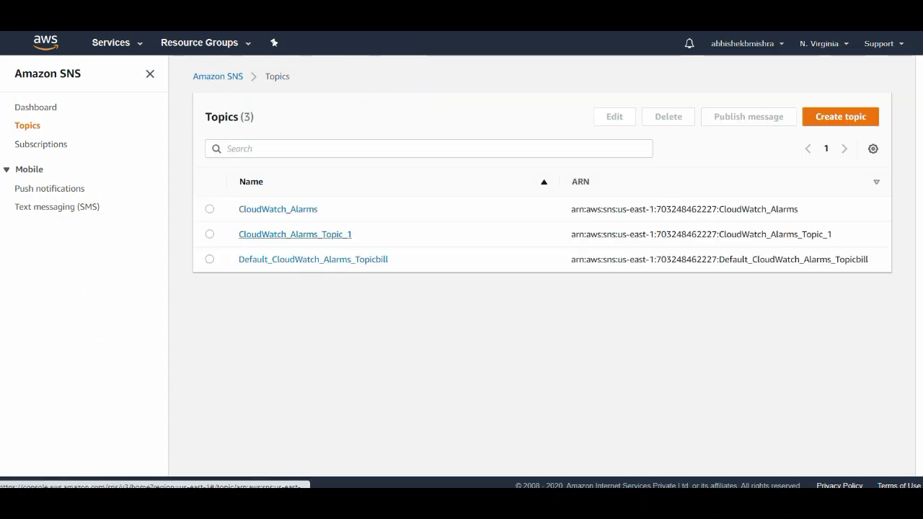
Check that CloudWatch_Alarms_Topic_1's email subscription reads Confirmed, then return to the alarm tab.
{"action": "left_click", "coordinate": [295, 234]}
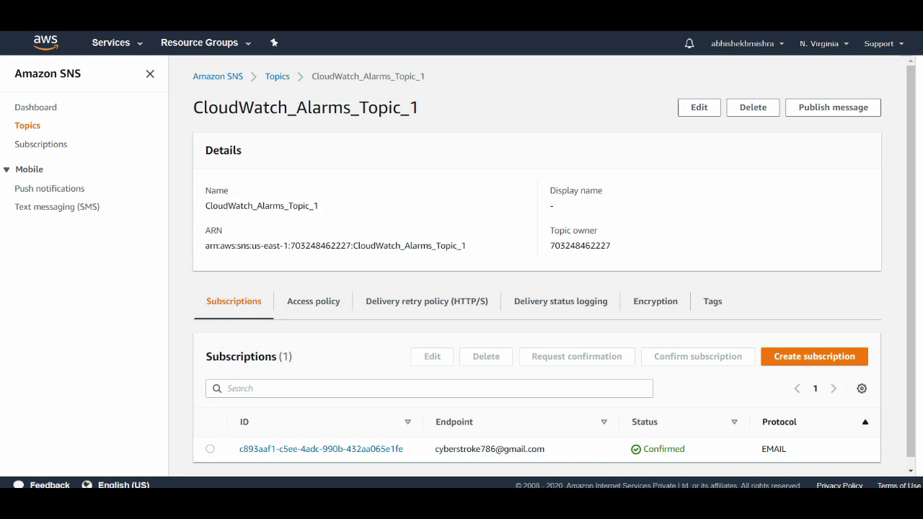
{"action": "left_click_drag", "start_coordinate": [654, 449], "coordinate": [681, 449]}
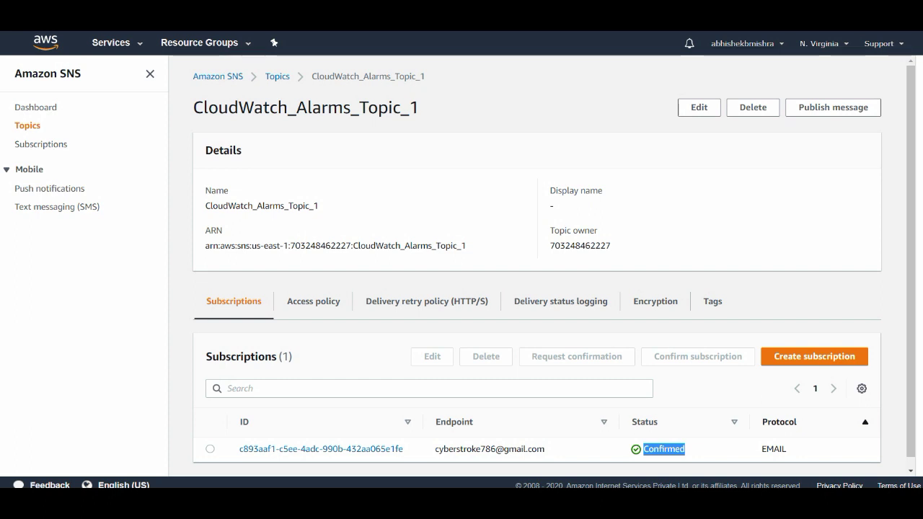
{"action": "left_click", "coordinate": [72, 15]}
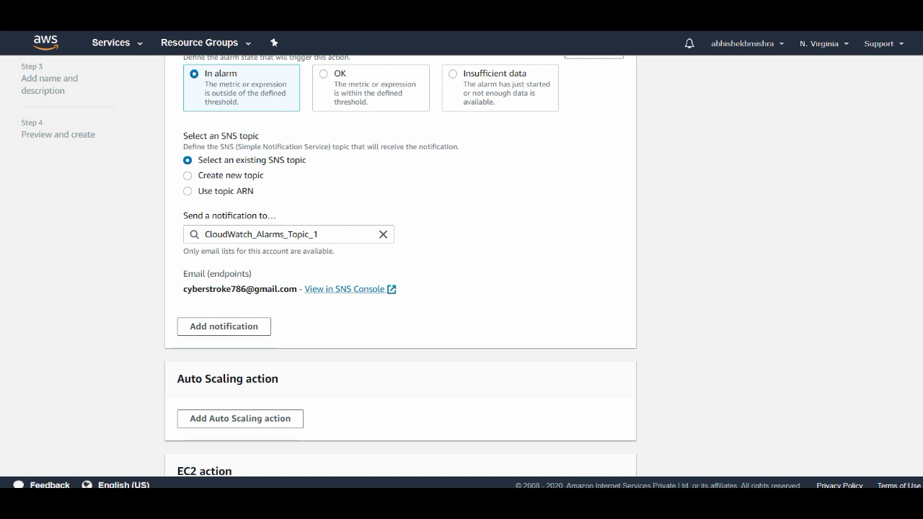
On the naming step, enter alarm name billing_alert_1 and description 'if my usage above 1 usd'.
{"action": "scroll", "coordinate": [400, 267], "scroll_direction": "down", "scroll_amount": 3}
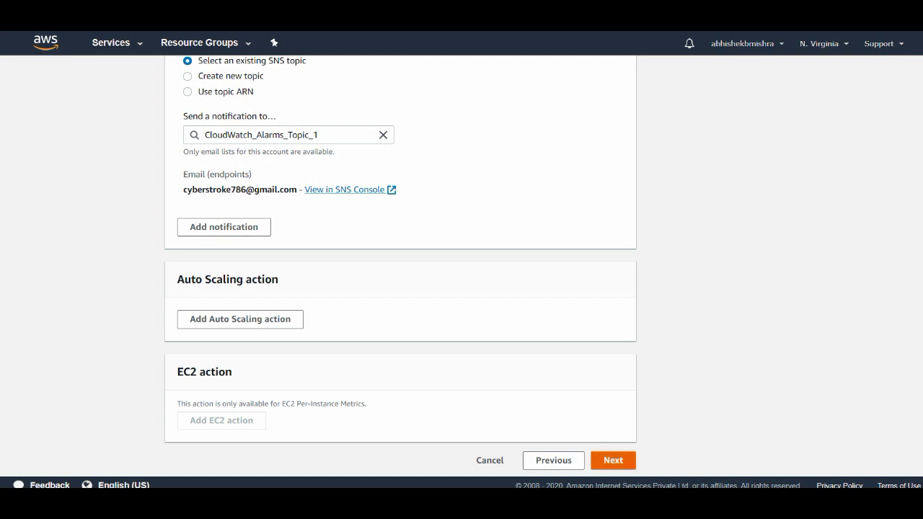
{"action": "left_click", "coordinate": [613, 460]}
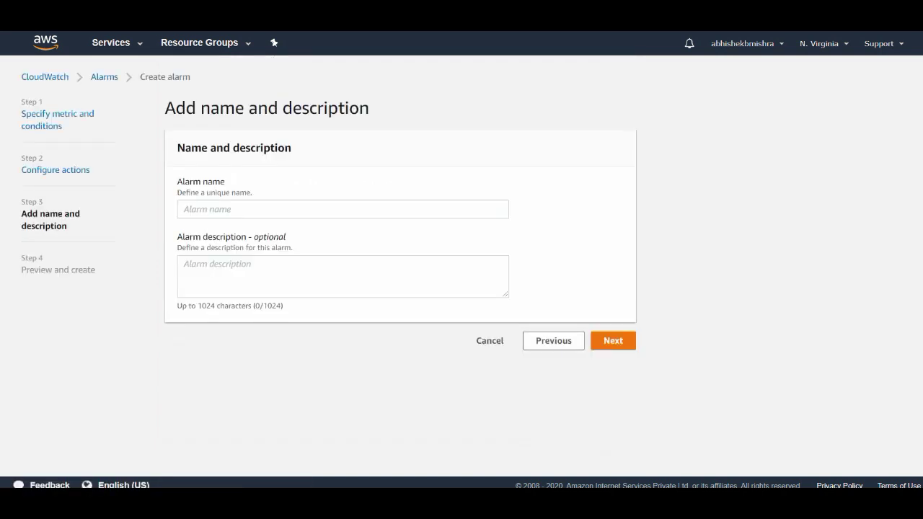
{"action": "left_click", "coordinate": [289, 209]}
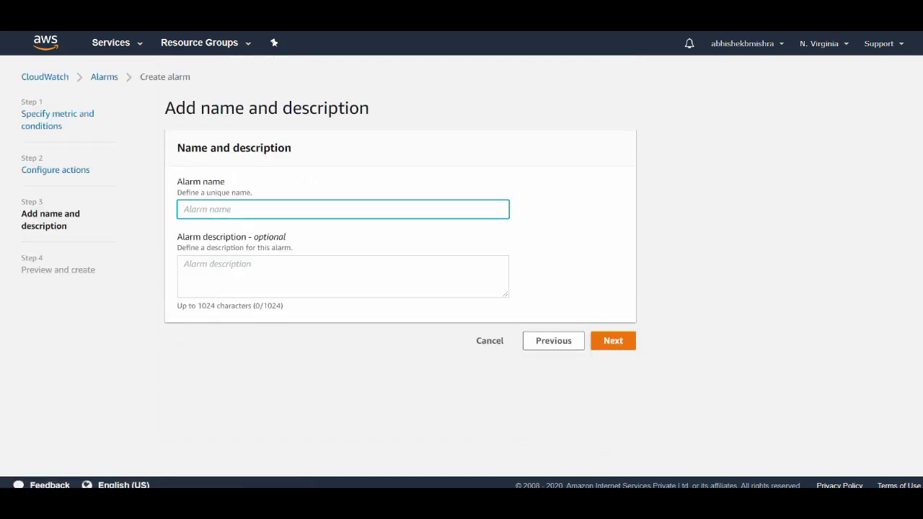
{"action": "type", "text": "billing_alert_1"}
{"action": "left_click", "coordinate": [184, 264]}
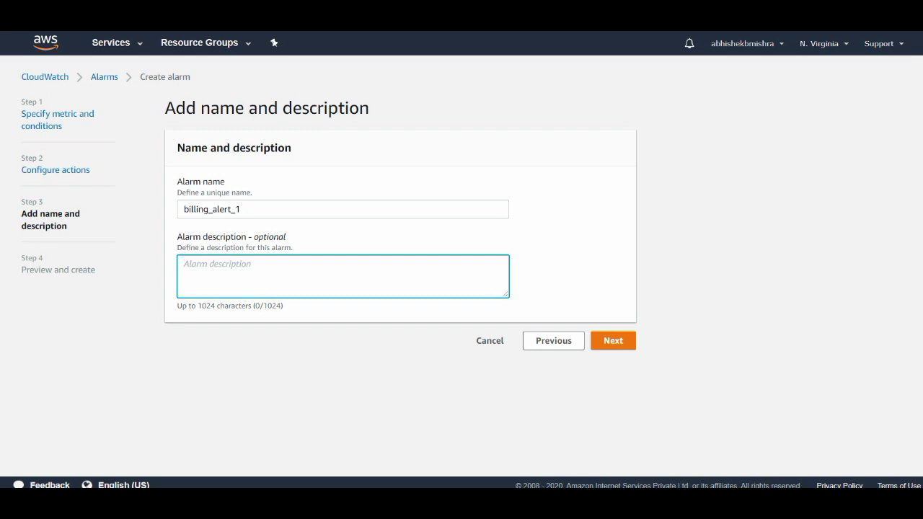
{"action": "type", "text": "if my usage"}
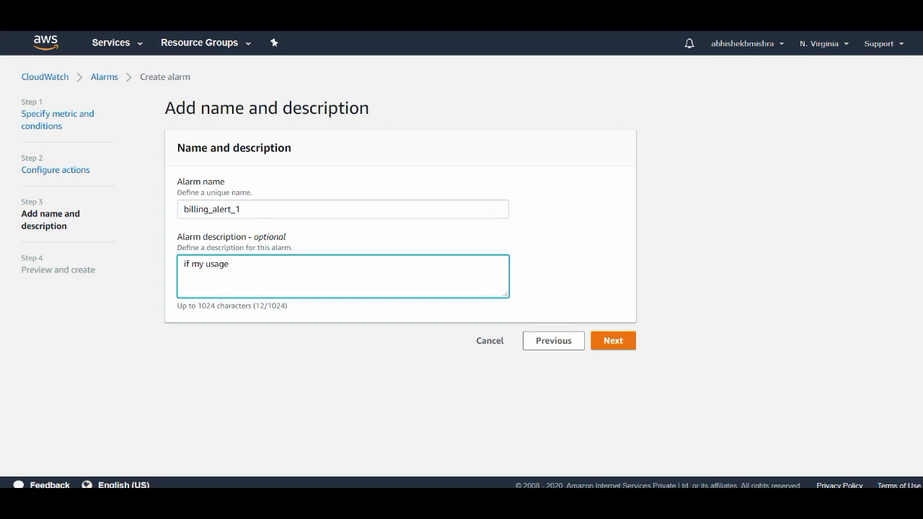
{"action": "type", "text": " above 1 usd"}
Review the Preview and create page and create the billing_alert_1 alarm.
{"action": "left_click", "coordinate": [613, 340]}
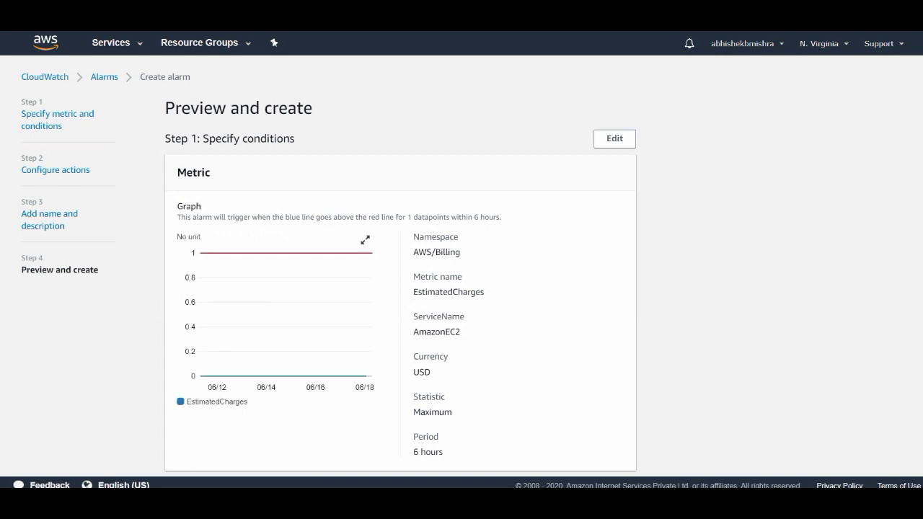
{"action": "scroll", "coordinate": [401, 267], "scroll_direction": "down", "scroll_amount": 8}
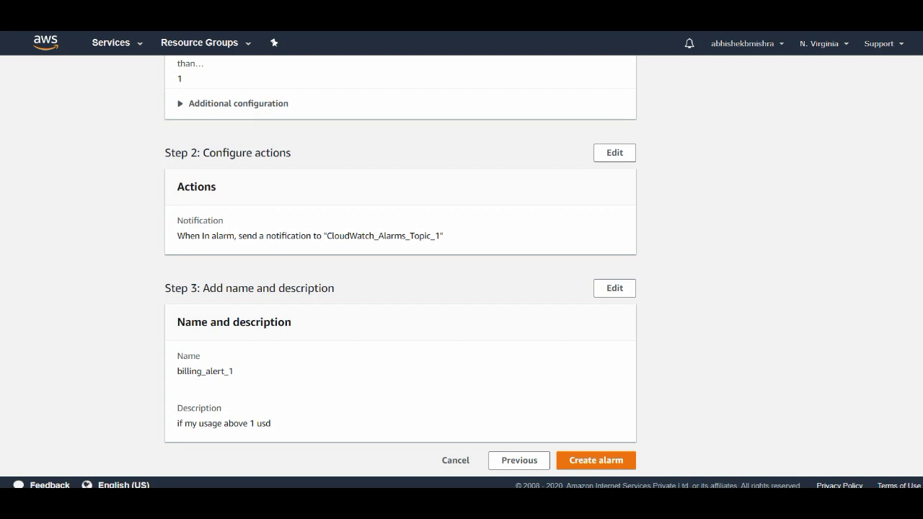
{"action": "left_click", "coordinate": [596, 460]}
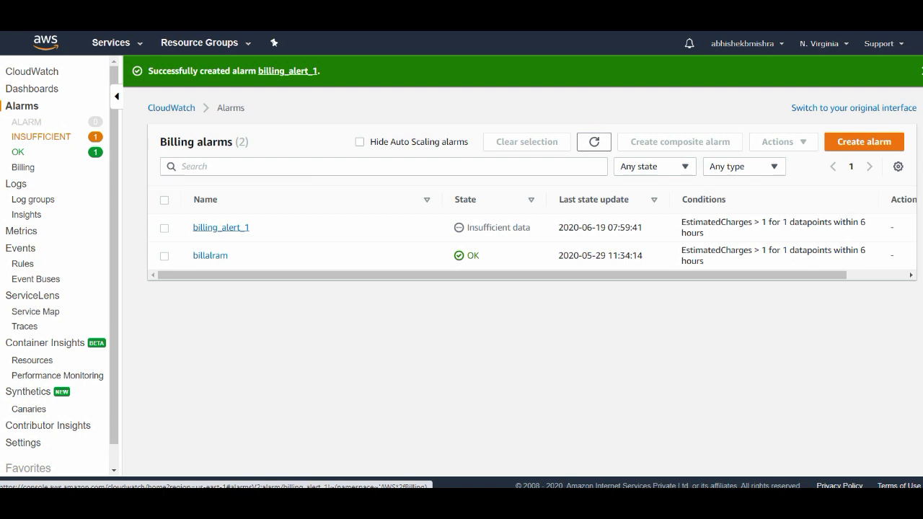
{"action": "left_click", "coordinate": [220, 227]}
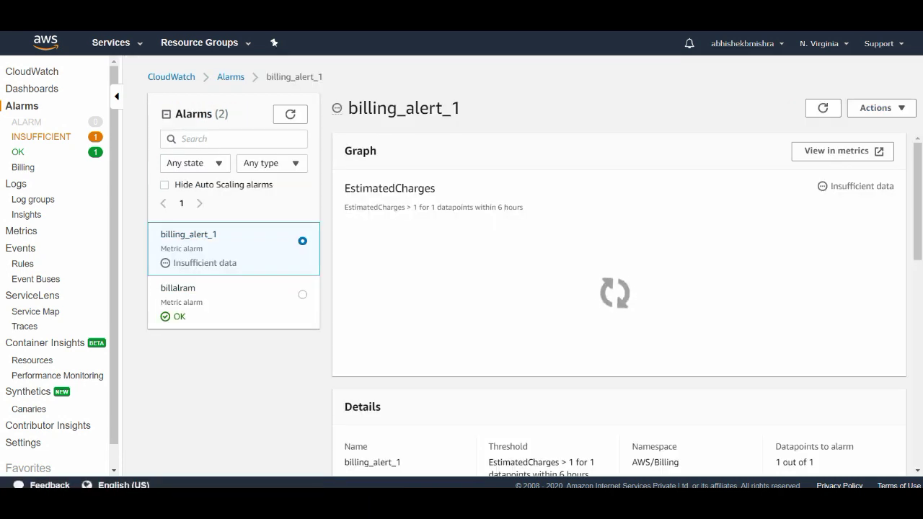
{"action": "left_click", "coordinate": [22, 106]}
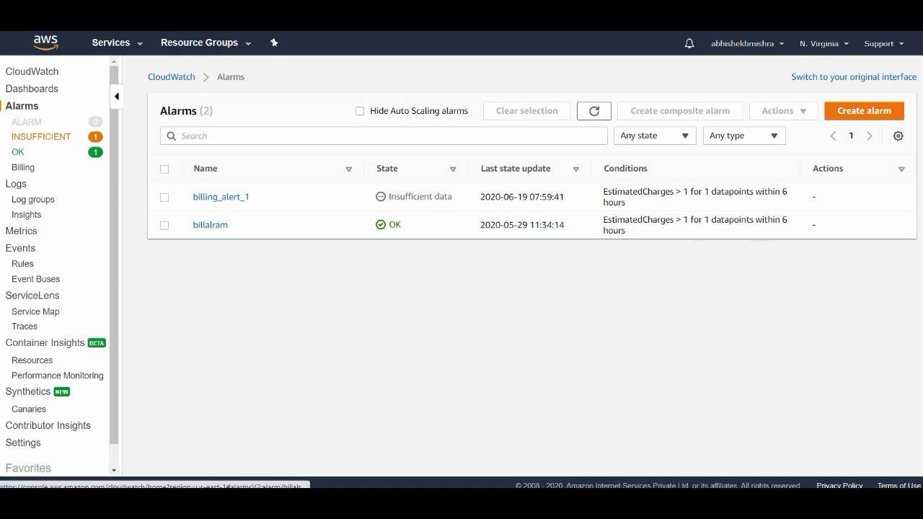
Leave only billing_alert_1 selected in the alarms list while its state refreshes to OK.
{"action": "left_click", "coordinate": [164, 225]}
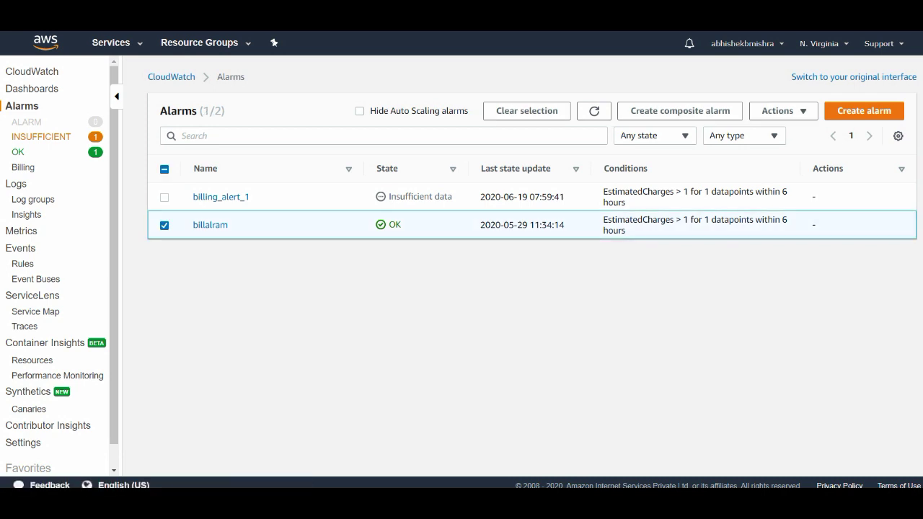
{"action": "left_click", "coordinate": [164, 197]}
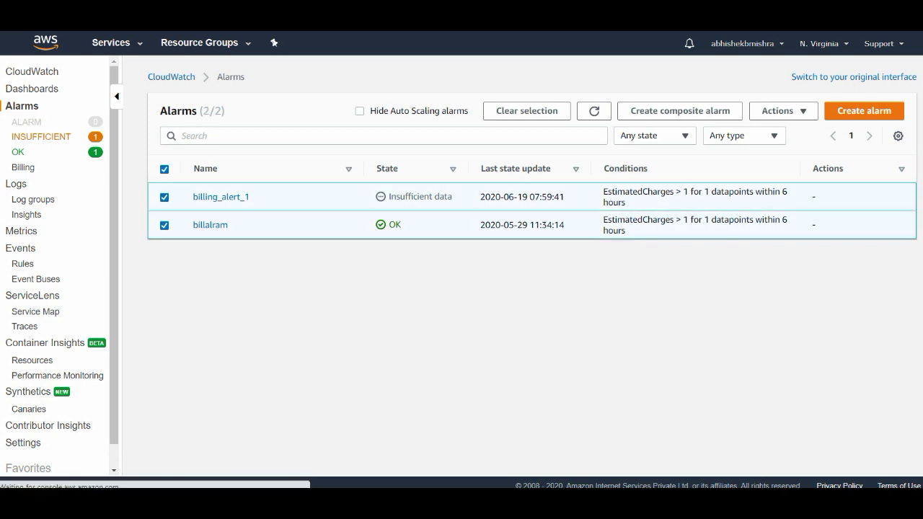
{"action": "left_click", "coordinate": [165, 226]}
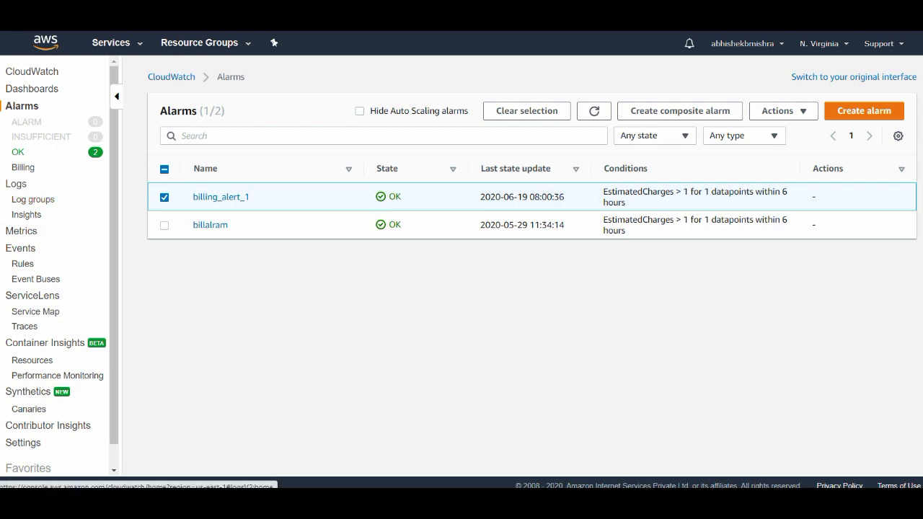
Visit Logs > Log groups, then filter the Alarms list to alarms in OK state.
{"action": "left_click", "coordinate": [16, 183]}
{"action": "left_click", "coordinate": [32, 200]}
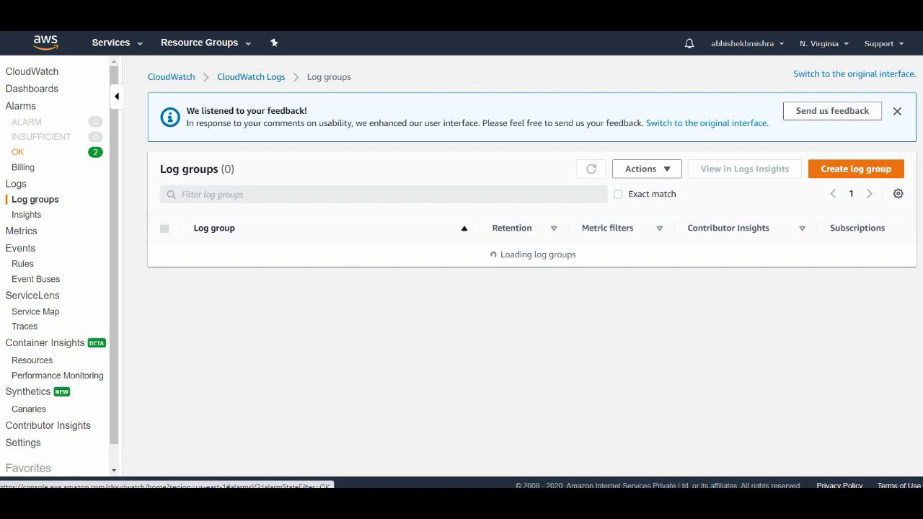
{"action": "left_click", "coordinate": [17, 152]}
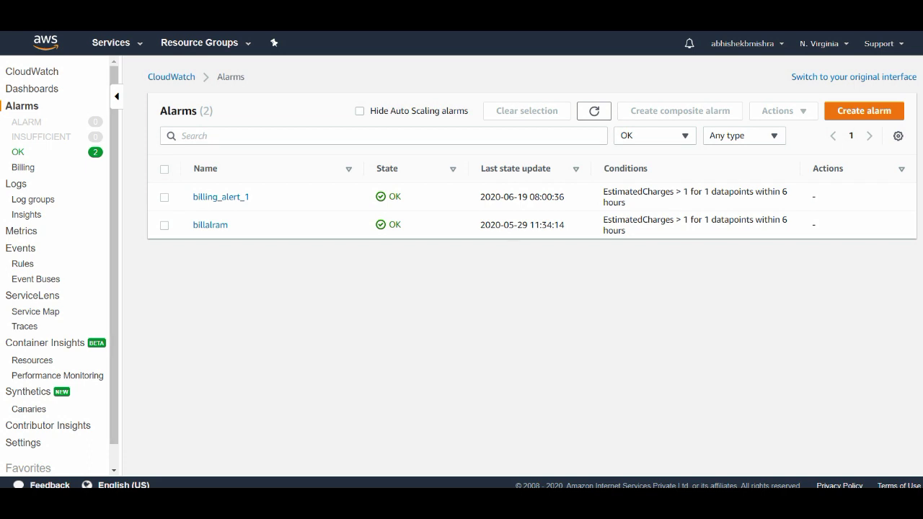
{"action": "scroll", "coordinate": [58, 267], "scroll_direction": "down", "scroll_amount": 1}
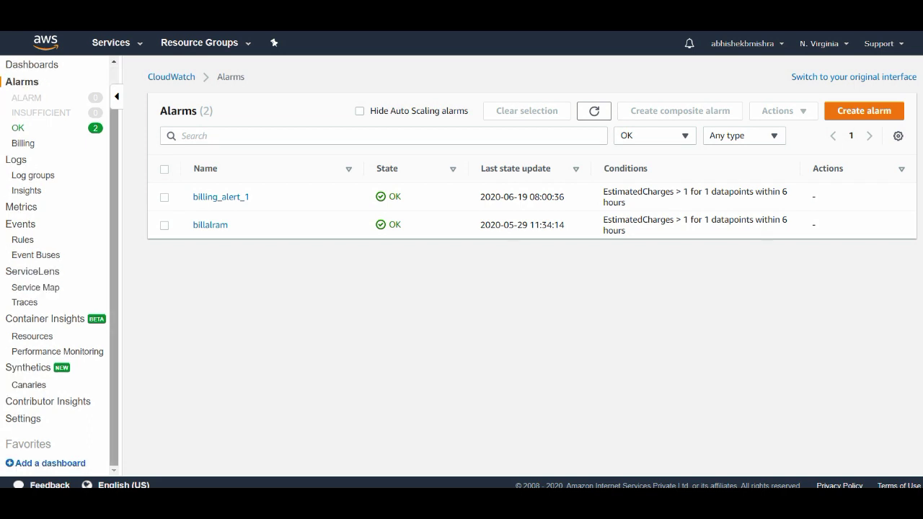